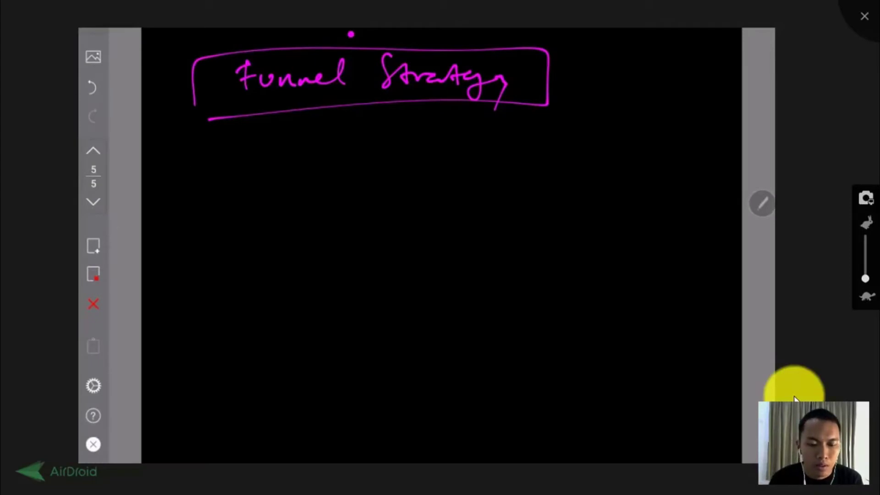
Step: Sketch a funnel outline below the Funnel Strategy heading, with two inward-slanting sides and a wide curved rim across the opening
left_click_drag(176, 186, 245, 339)
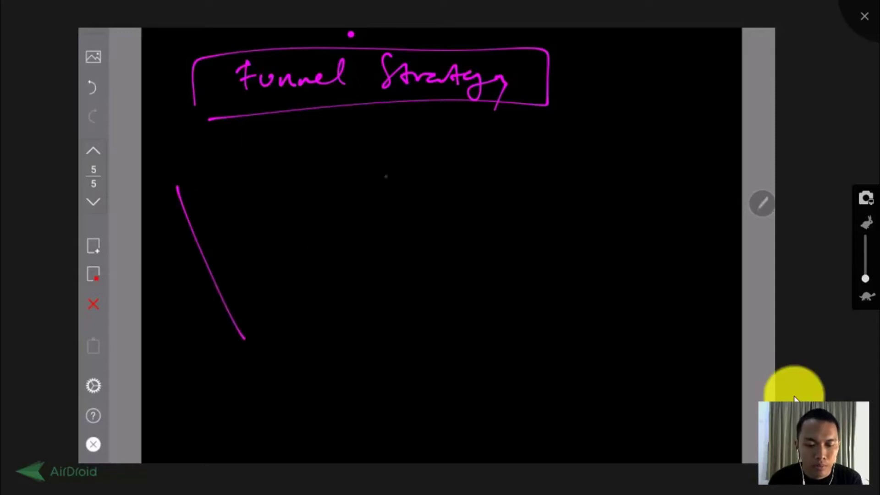
left_click_drag(401, 165, 346, 338)
left_click_drag(175, 174, 247, 350)
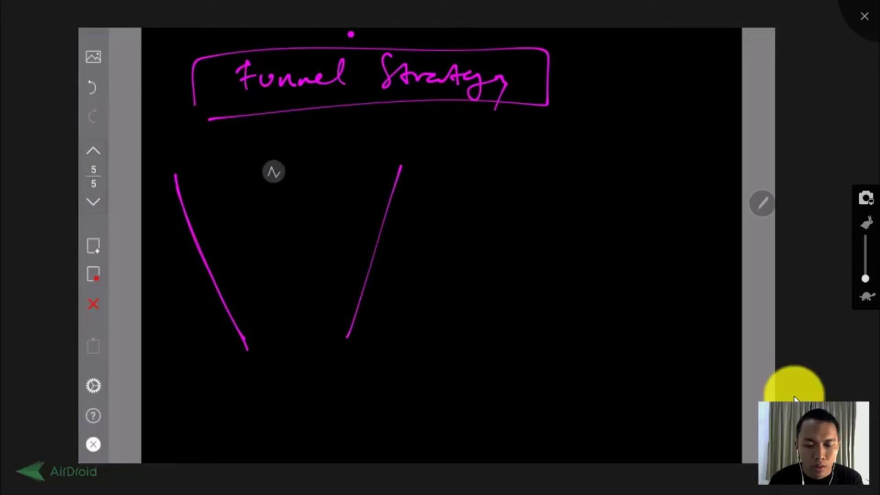
left_click_drag(356, 326, 341, 370)
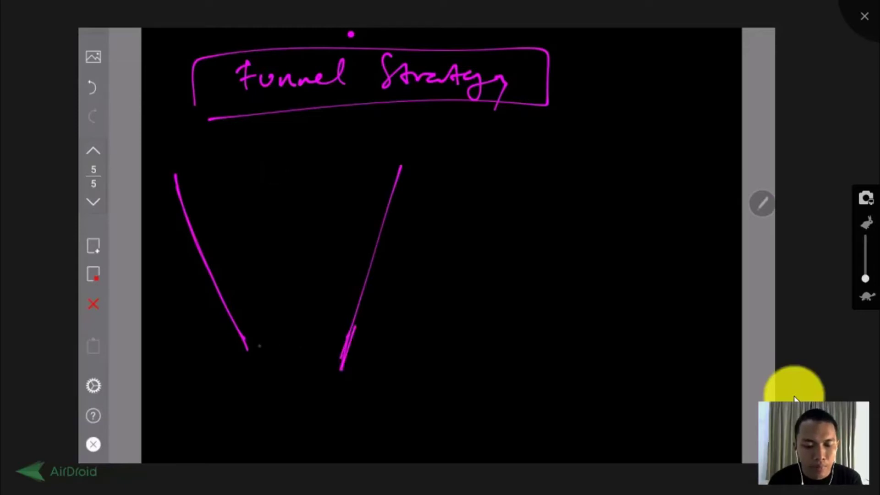
left_click_drag(182, 172, 393, 168)
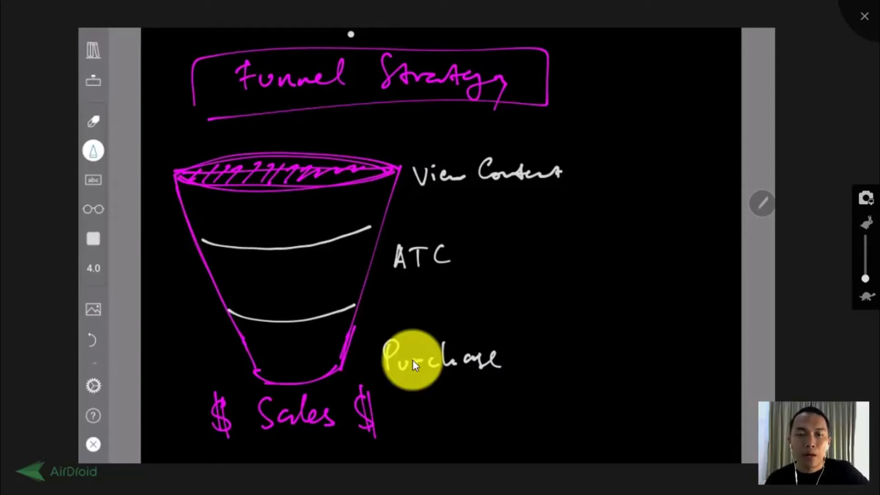
scroll(413, 359, "down", 1)
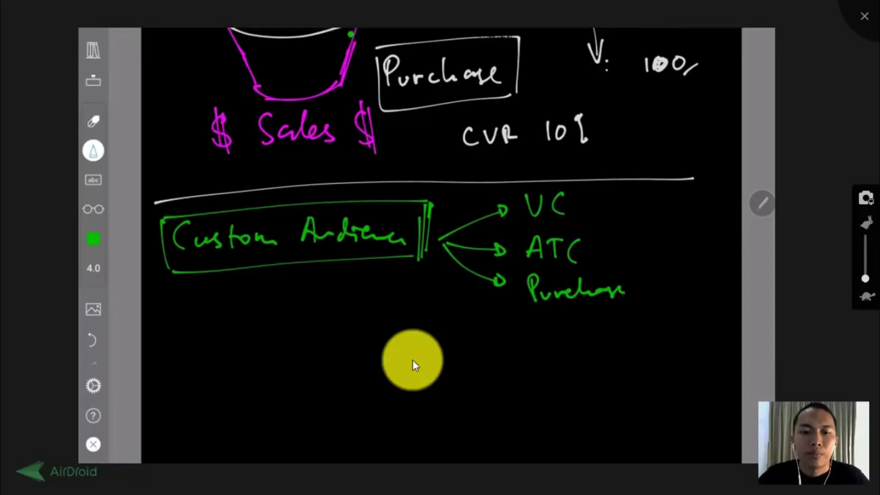
Step: Switch to Facebook Ads Manager in Chrome and open the account's Audiences page in a separate tab
key("alt+Tab")
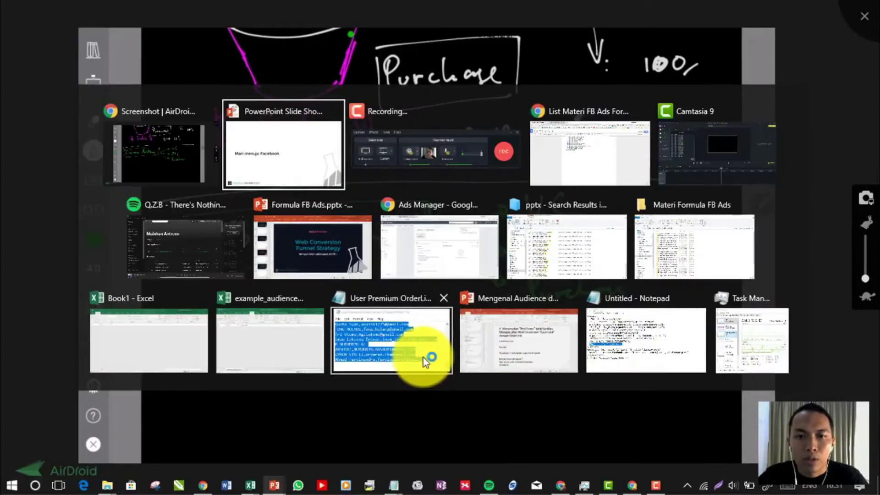
left_click(434, 250)
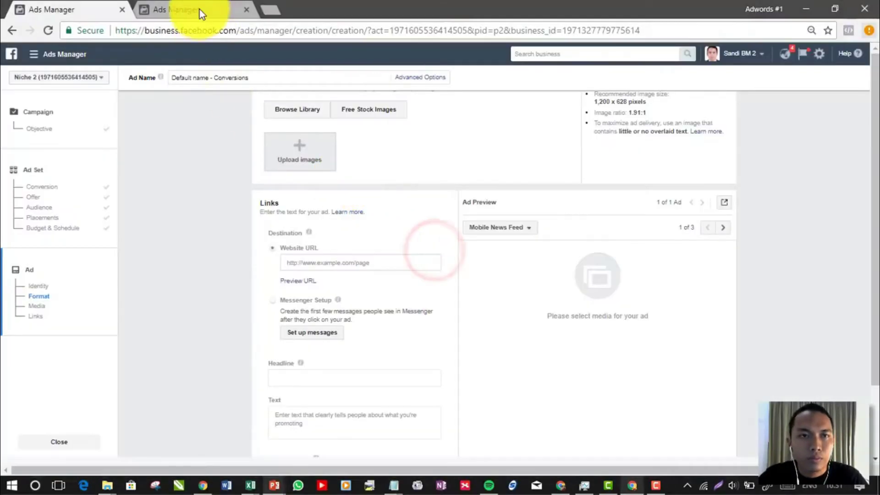
left_click(199, 10)
left_click(74, 52)
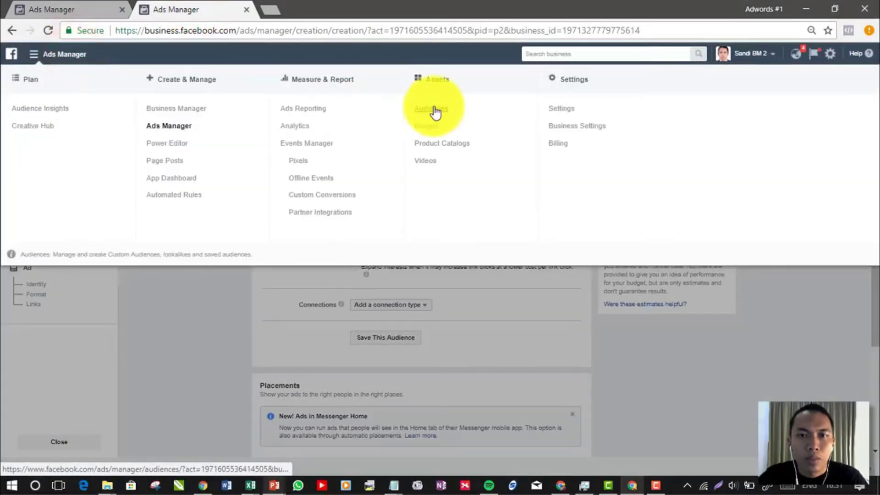
middle_click(434, 110)
left_click(306, 14)
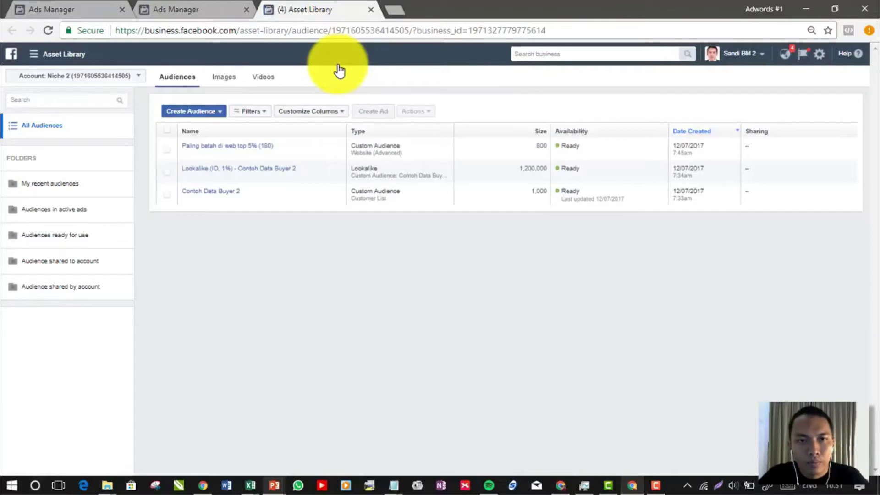
left_click(354, 254)
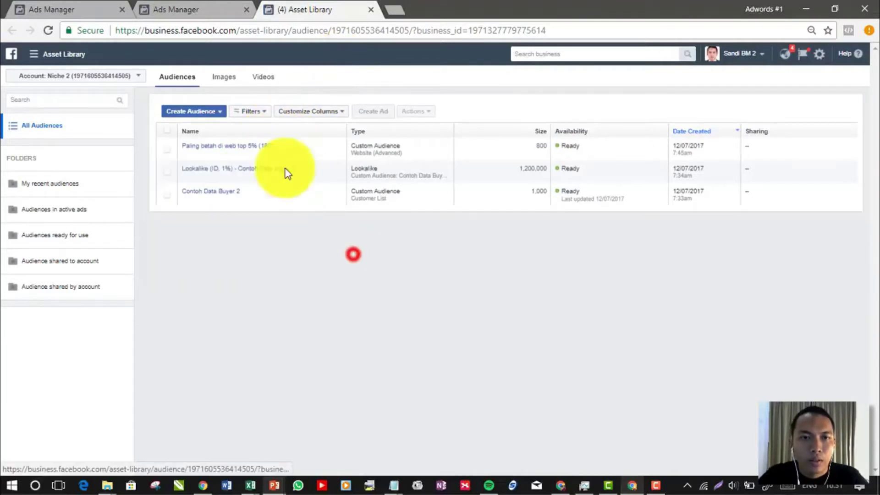
Step: Start a Website Traffic custom audience based on the Purchase event and add a URL refinement to it
left_click(184, 111)
left_click(185, 125)
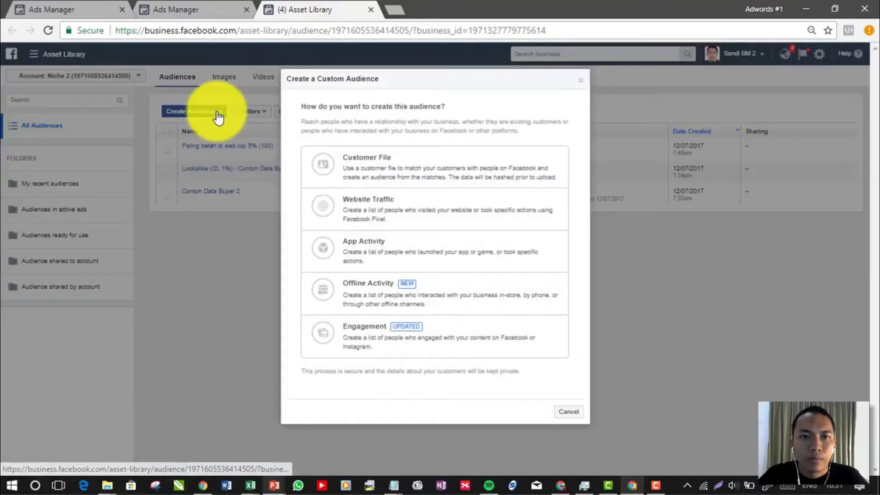
left_click(374, 204)
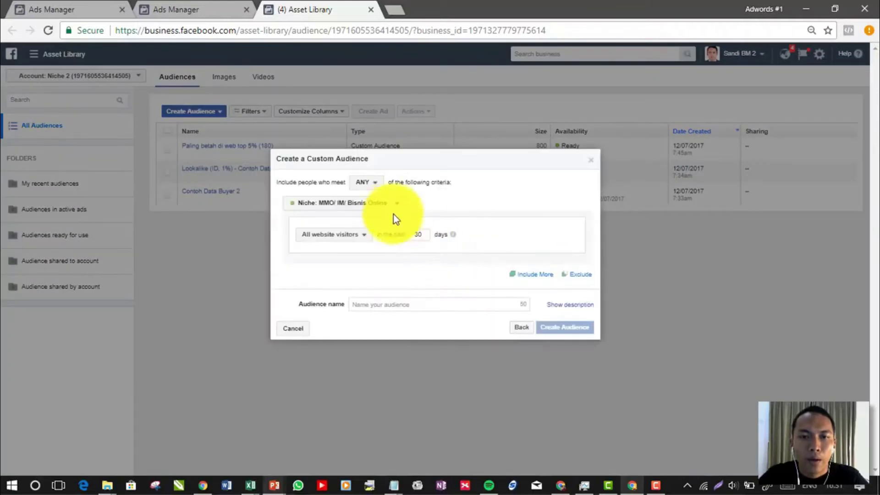
left_click(364, 235)
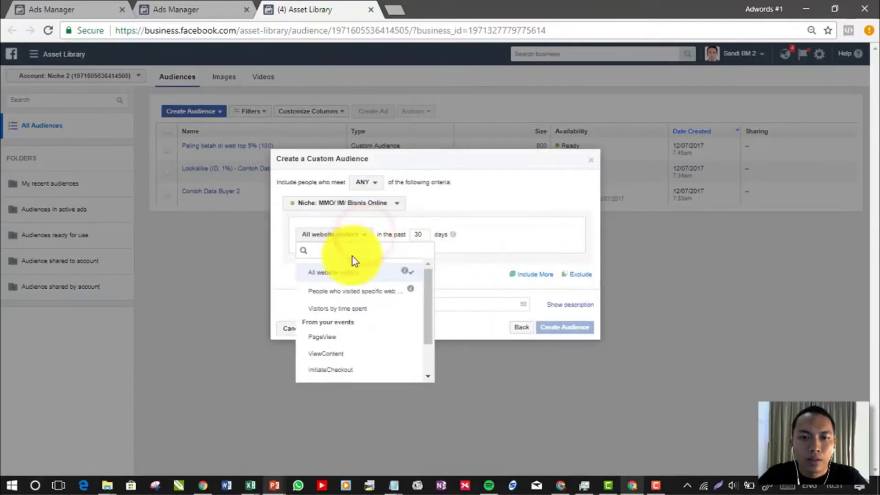
left_click_drag(433, 327, 432, 354)
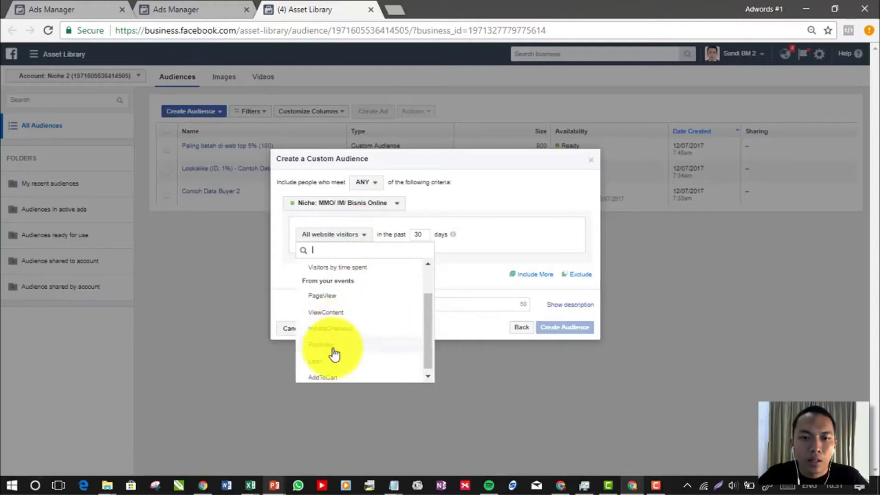
left_click(334, 348)
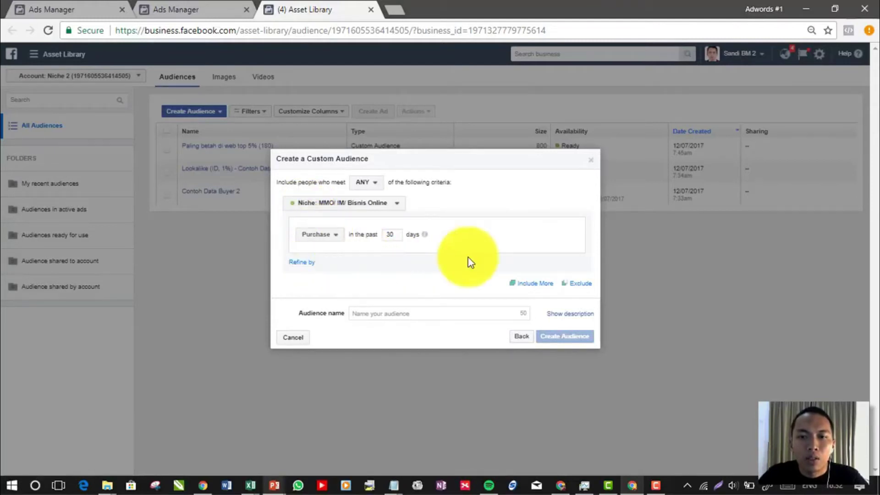
left_click(301, 262)
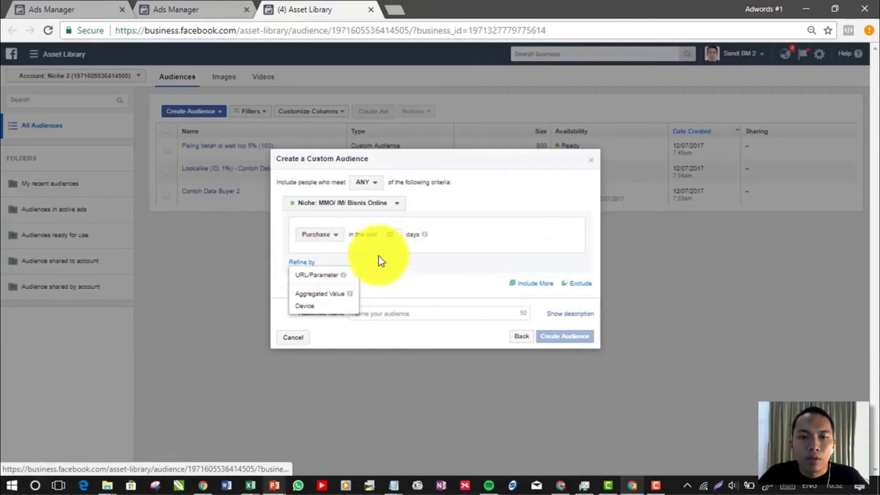
left_click(328, 275)
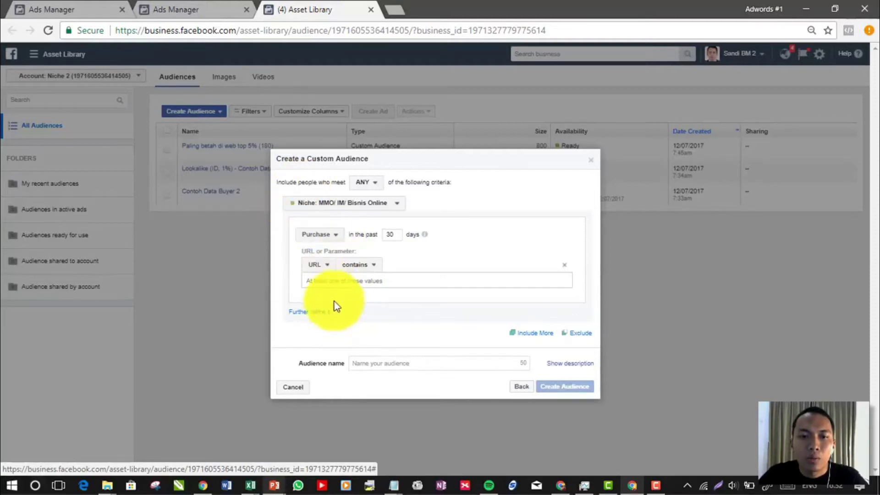
left_click(327, 282)
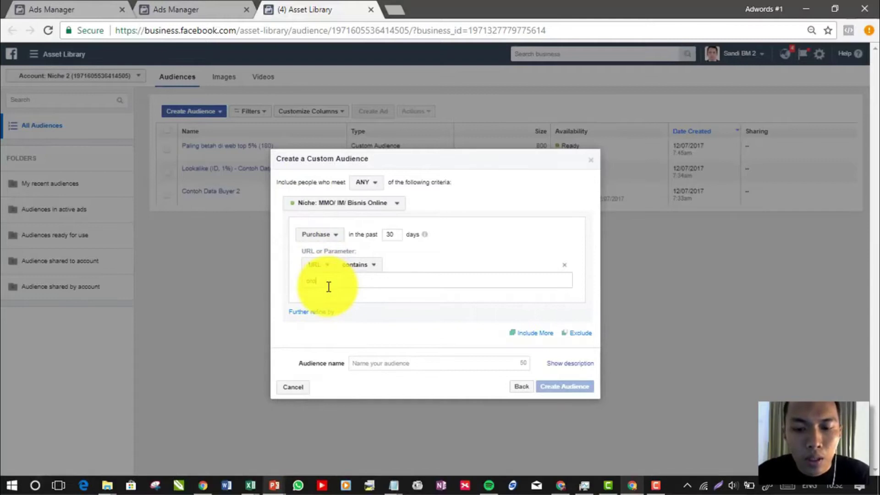
key("Return")
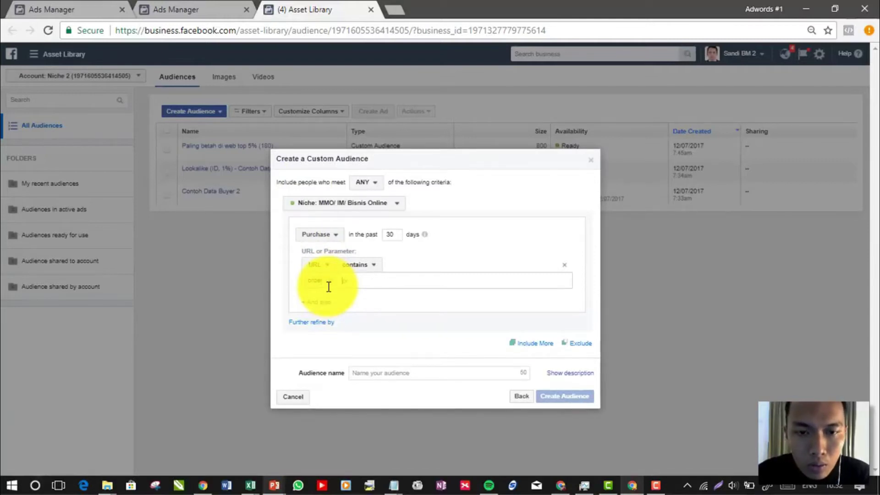
key("BackSpace")
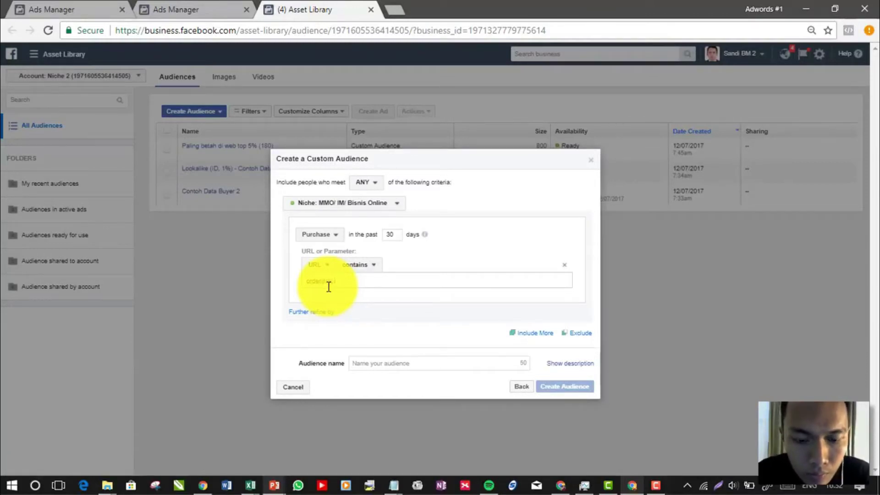
key("Return")
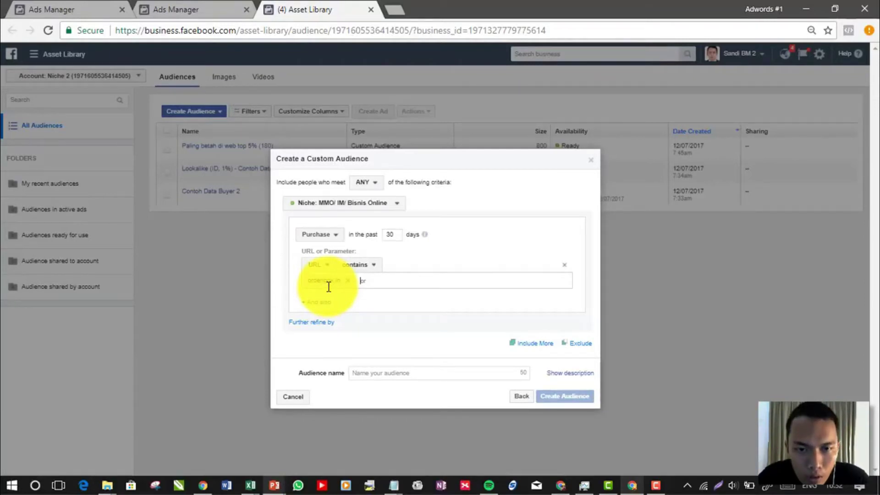
key("BackSpace")
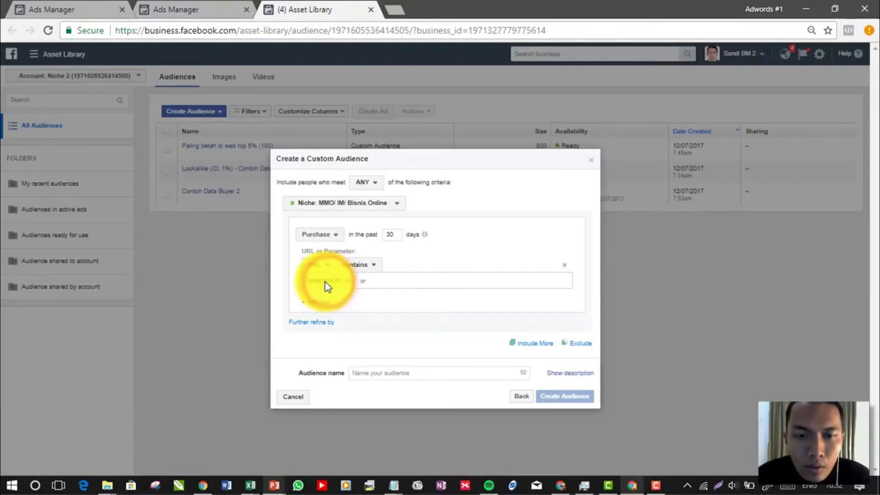
Step: Load orderlink.in in a new browser tab and copy its full web address
key("ctrl+t")
type("orderl")
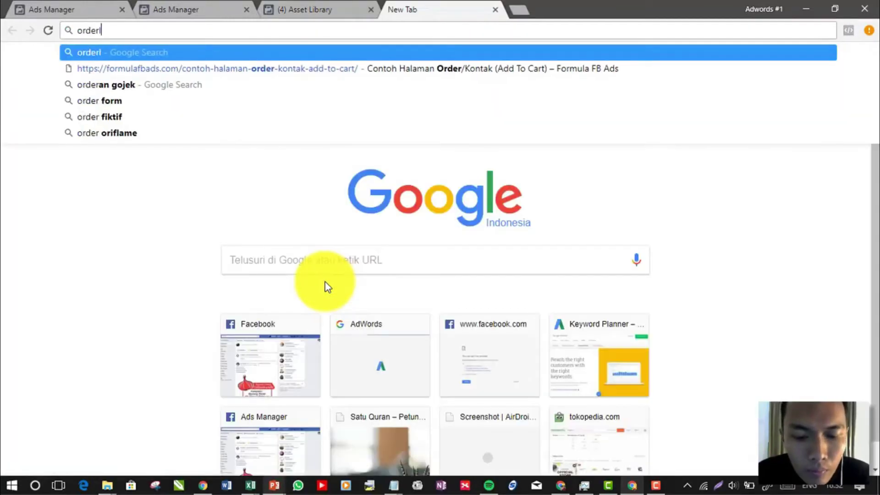
type("ink.in")
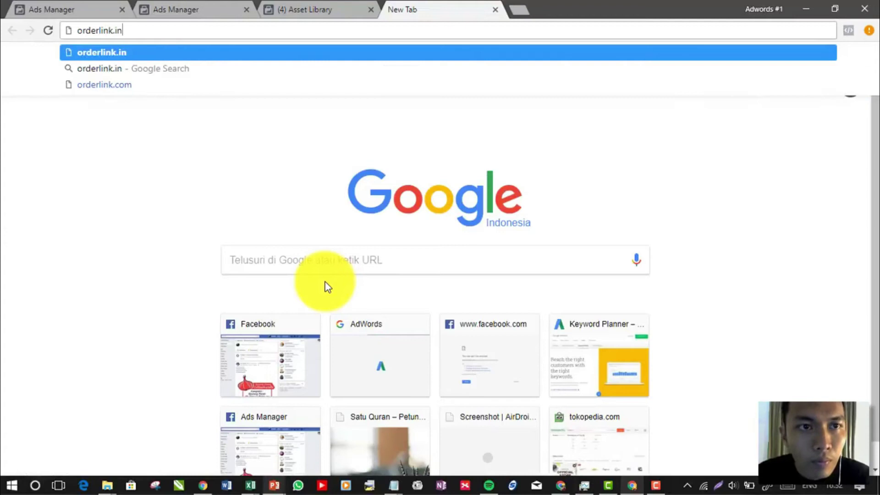
key("Return")
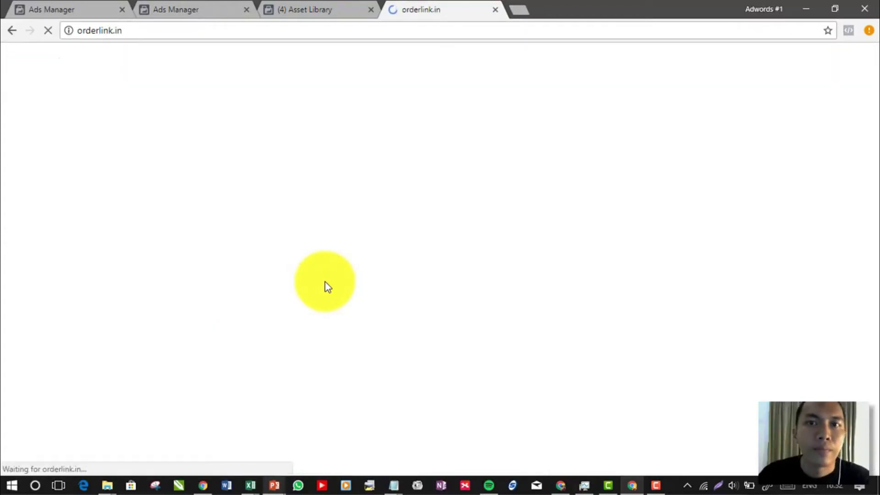
left_click(306, 29)
key("Return")
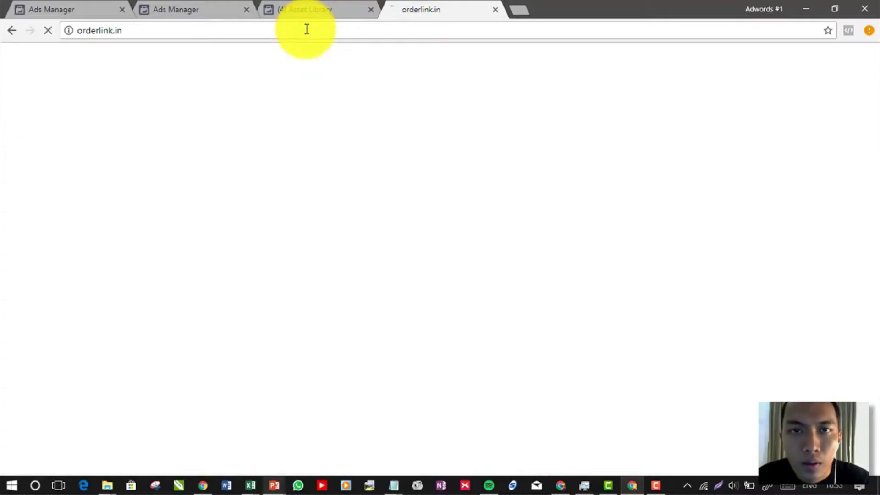
left_click(307, 29)
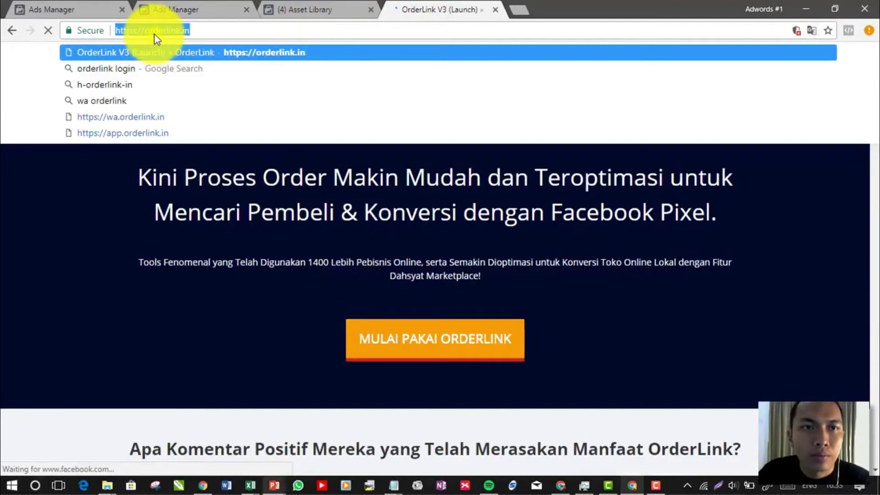
right_click(154, 34)
left_click(173, 84)
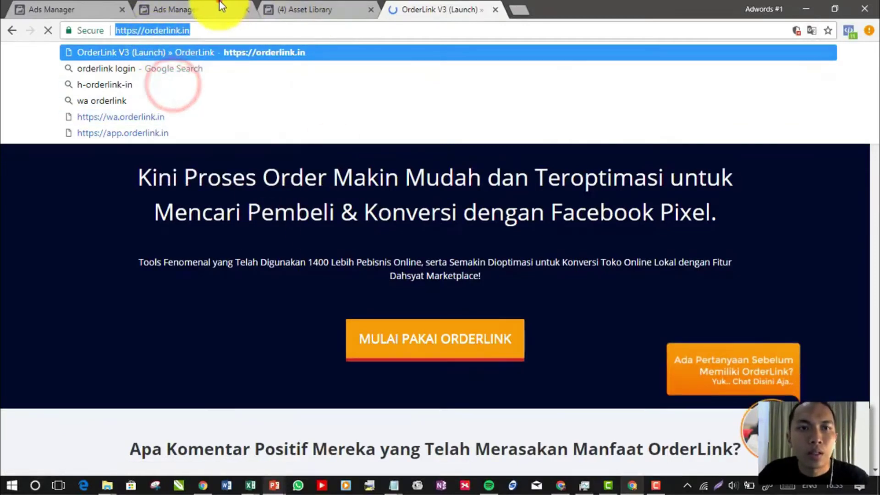
left_click(223, 7)
left_click(246, 337)
left_click(40, 7)
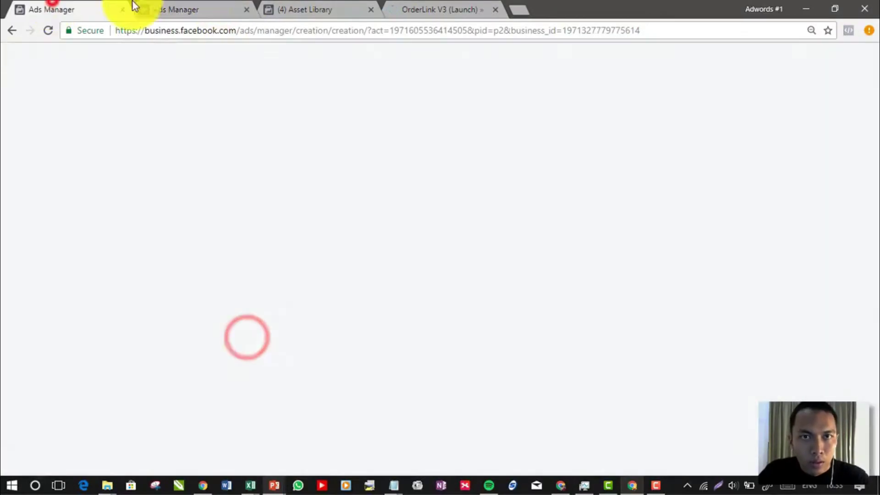
left_click(291, 8)
right_click(347, 284)
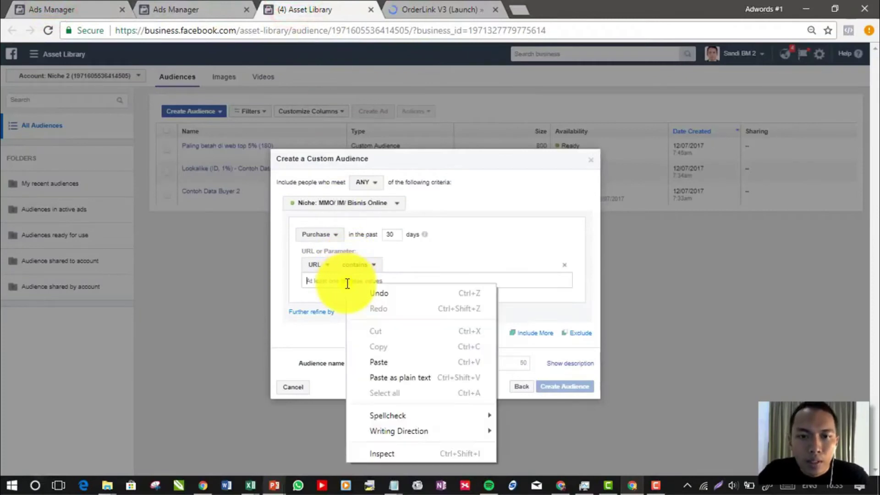
left_click(382, 359)
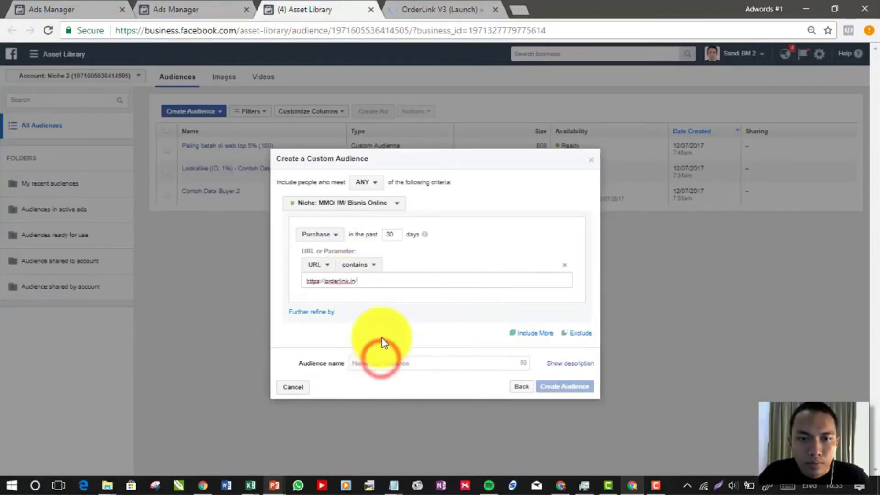
left_click(387, 293)
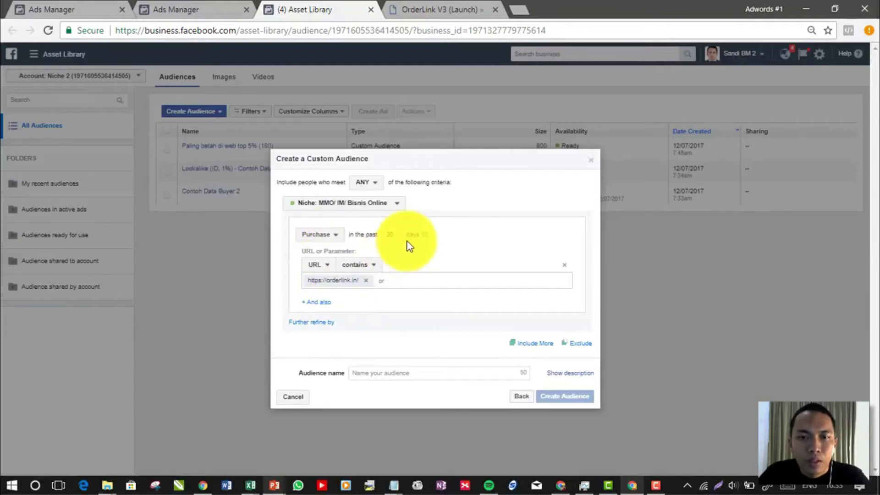
Step: Check the explanation of the audience's day limit and name the audience "Pixel Pur - OrderLink"
mouse_move(426, 238)
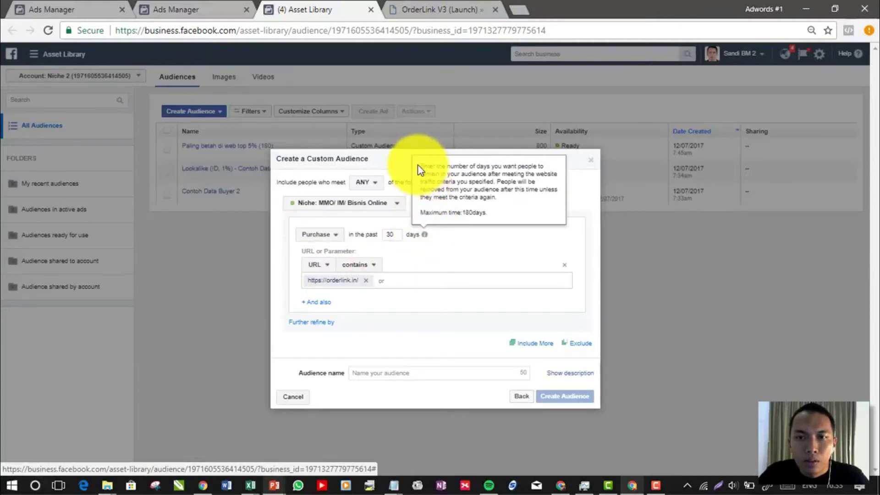
left_click_drag(418, 167, 487, 246)
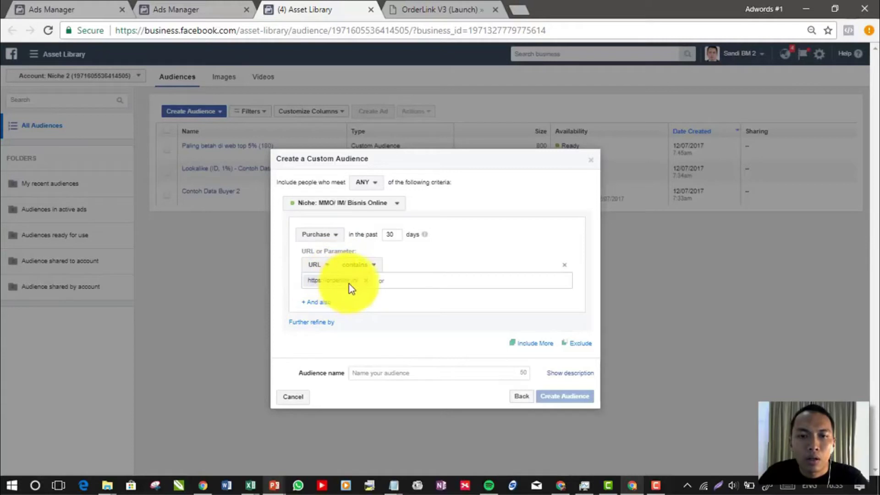
left_click(412, 374)
type("Pixel Pur - OrderLink")
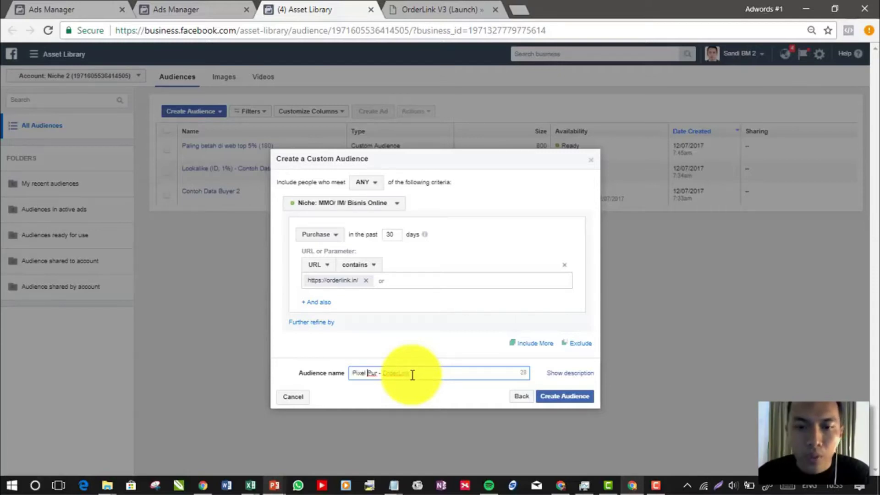
Step: Extend the audience name to "Pixel Pur - OrderLink (30)" and create the audience
left_click(497, 370)
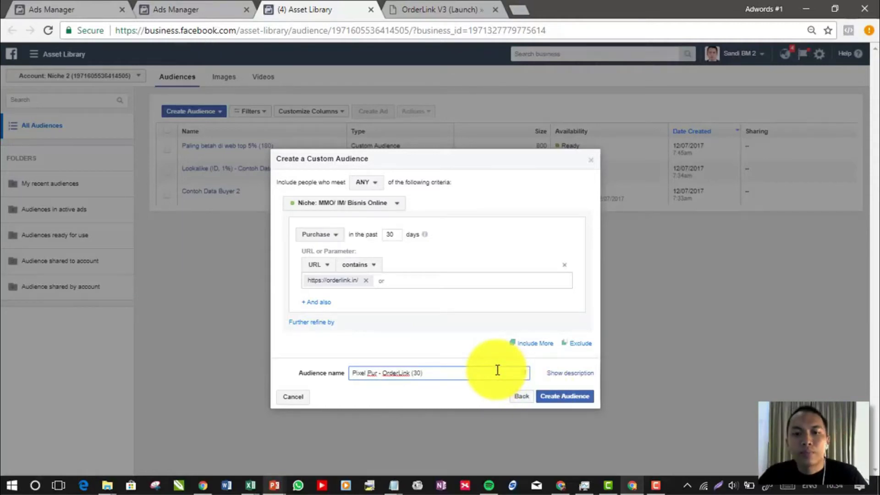
left_click(564, 397)
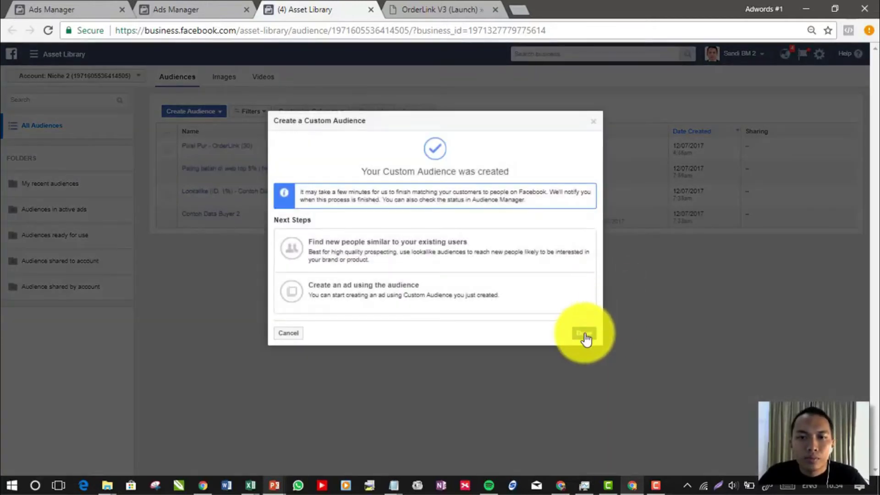
left_click(584, 333)
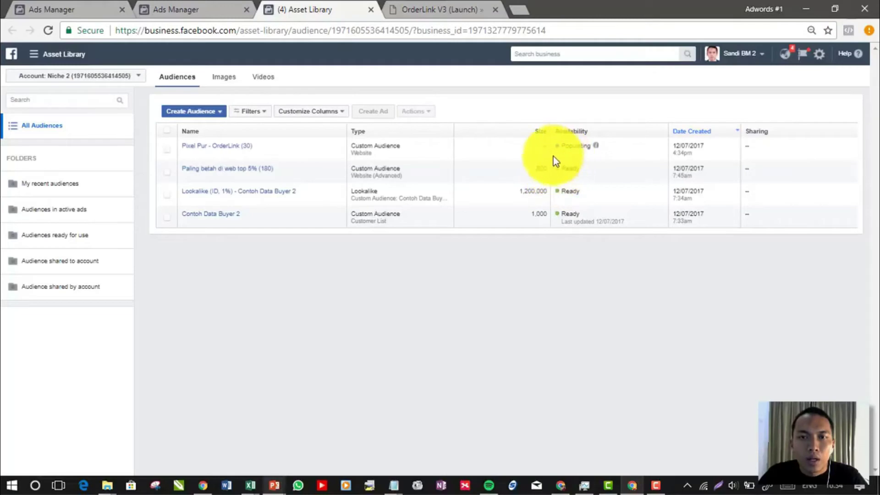
Step: Start another Website Traffic custom audience on the Niche: MMO/ IM/ Bisnis Online pixel, based on the AddToCart event
left_click(197, 111)
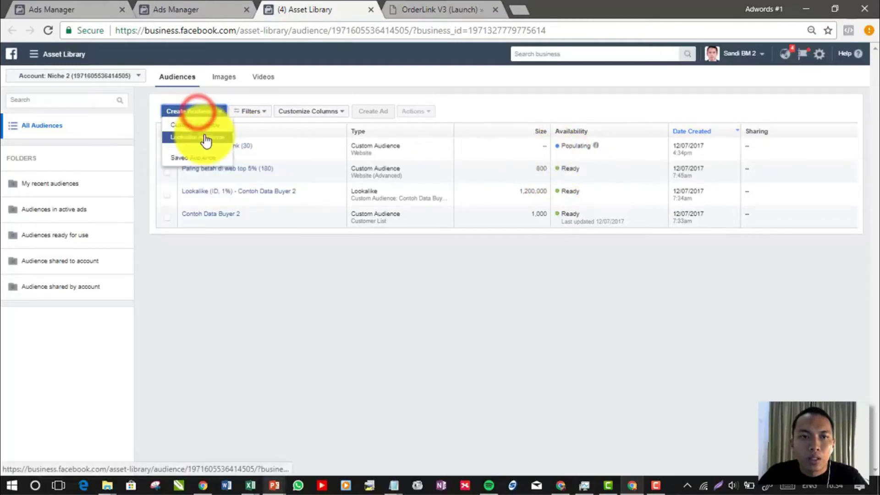
left_click(201, 125)
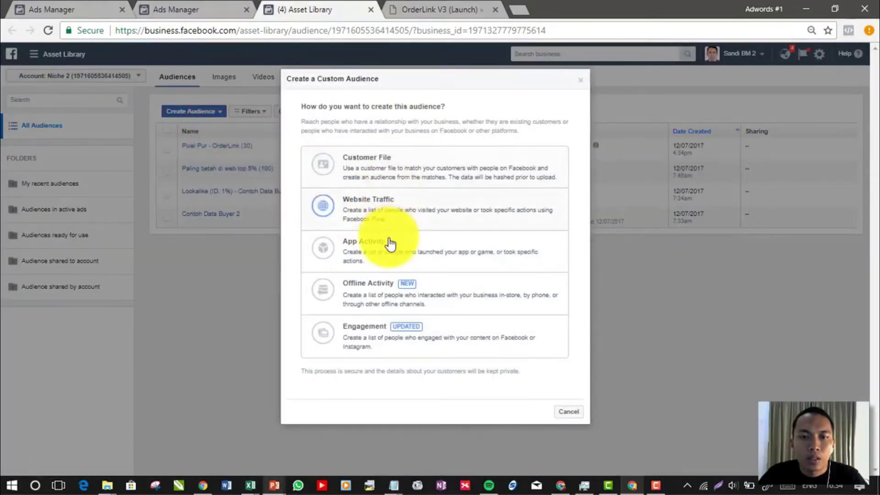
left_click(386, 214)
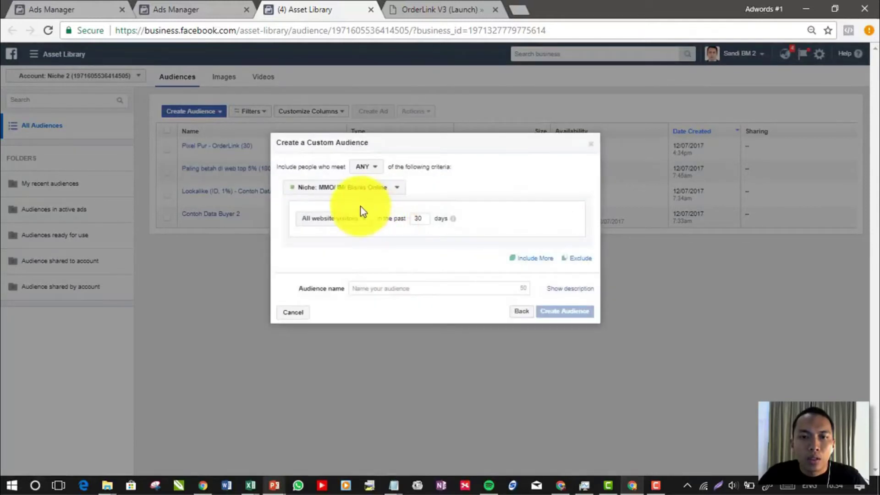
left_click(360, 188)
left_click(428, 179)
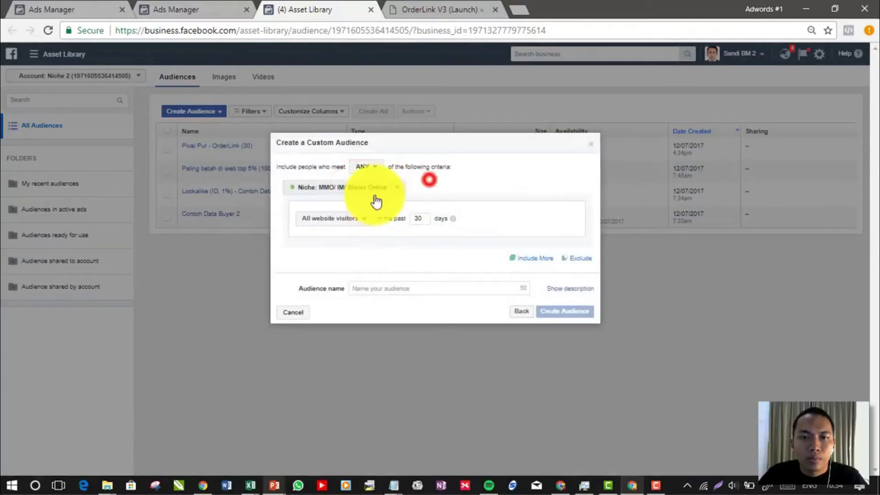
left_click(346, 219)
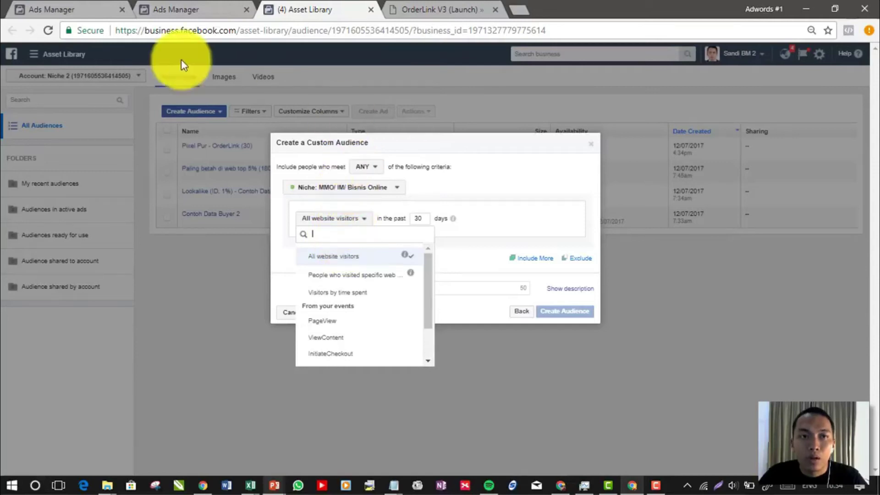
left_click(331, 187)
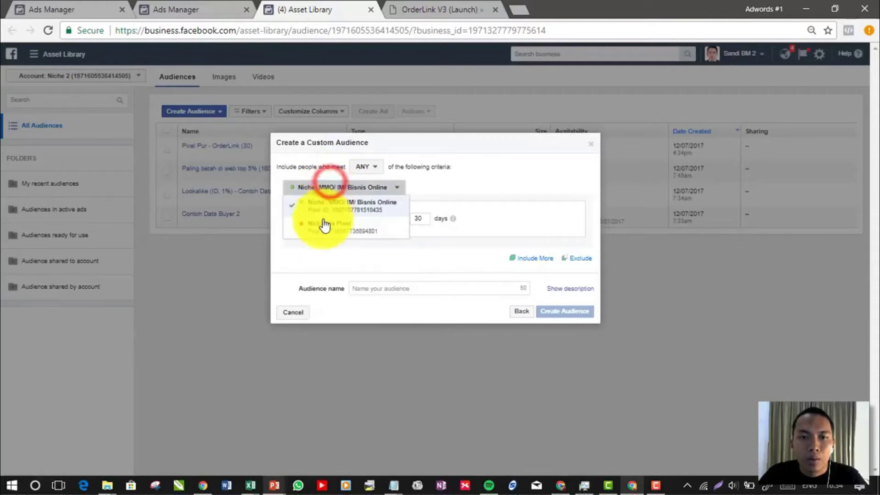
left_click(476, 183)
left_click(349, 221)
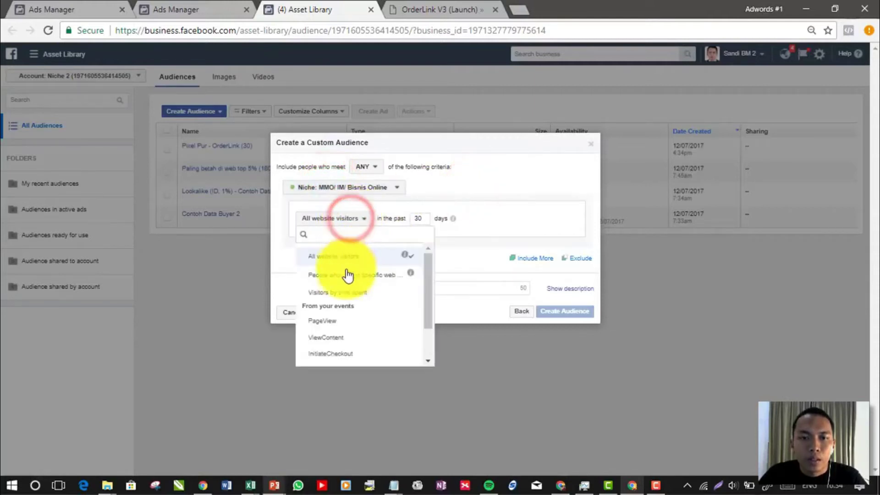
scroll(339, 287, "down", 2)
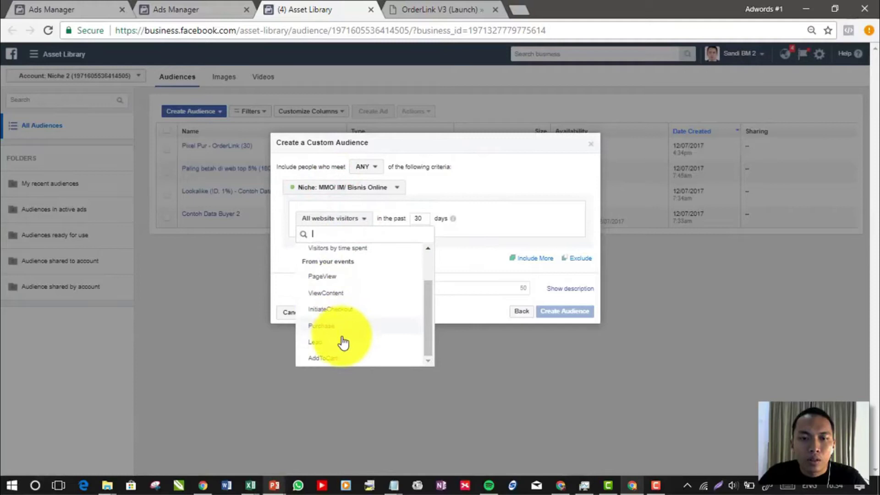
left_click(336, 358)
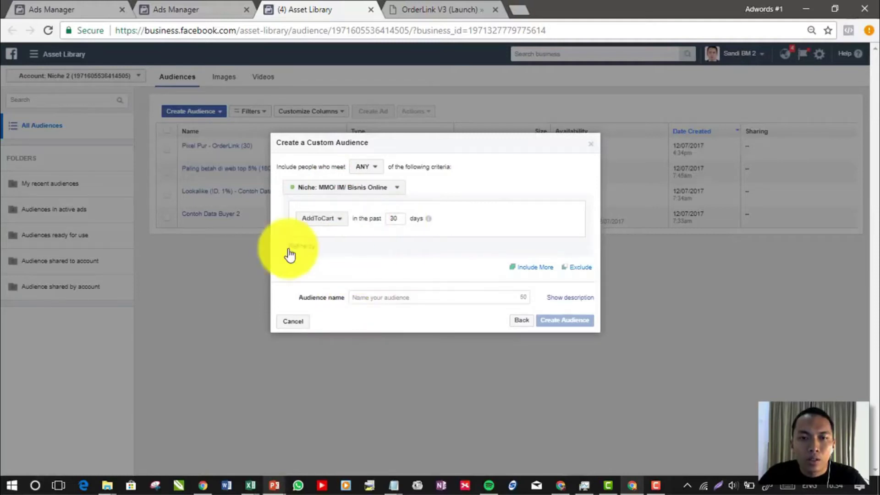
left_click(298, 246)
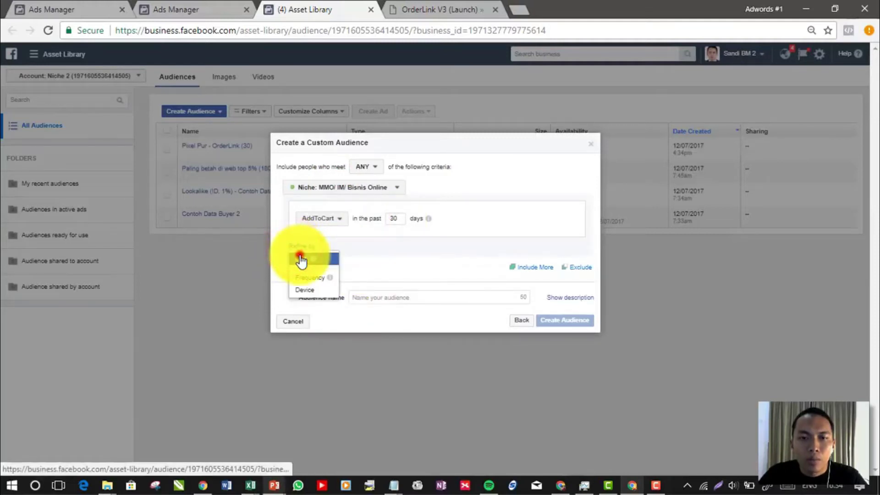
left_click(300, 254)
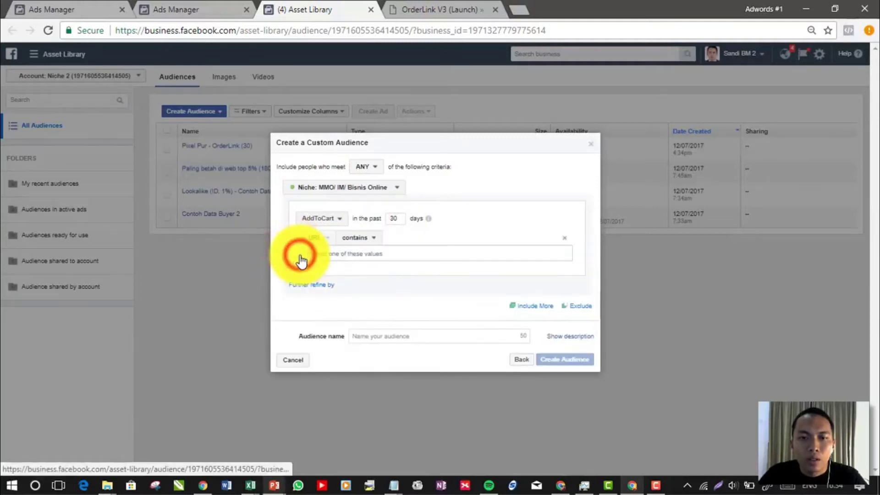
left_click(355, 237)
left_click(384, 236)
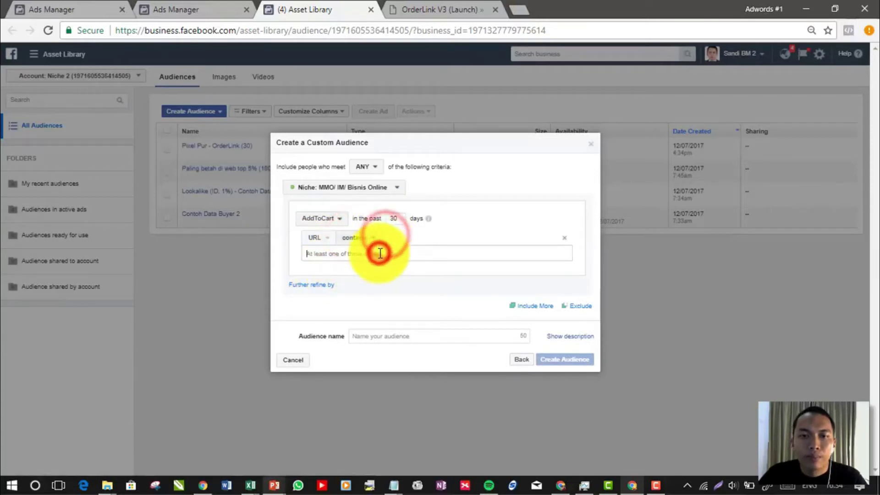
type("https://orderlink.in/")
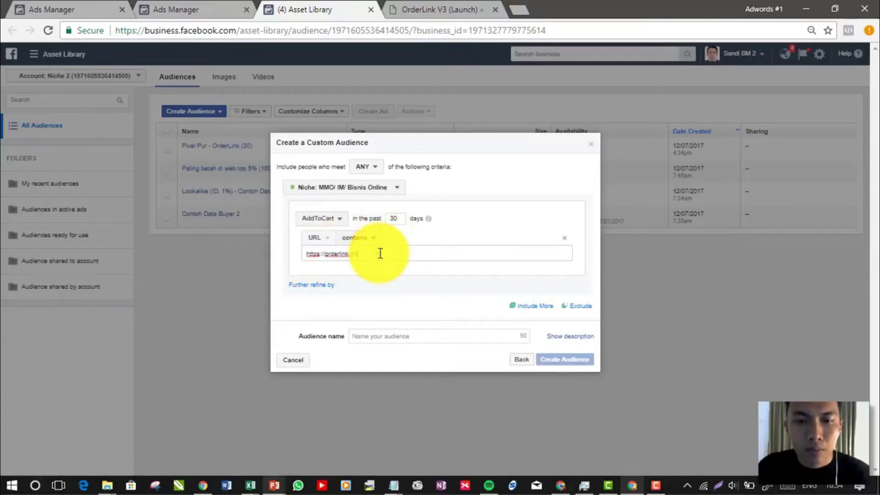
left_click(427, 293)
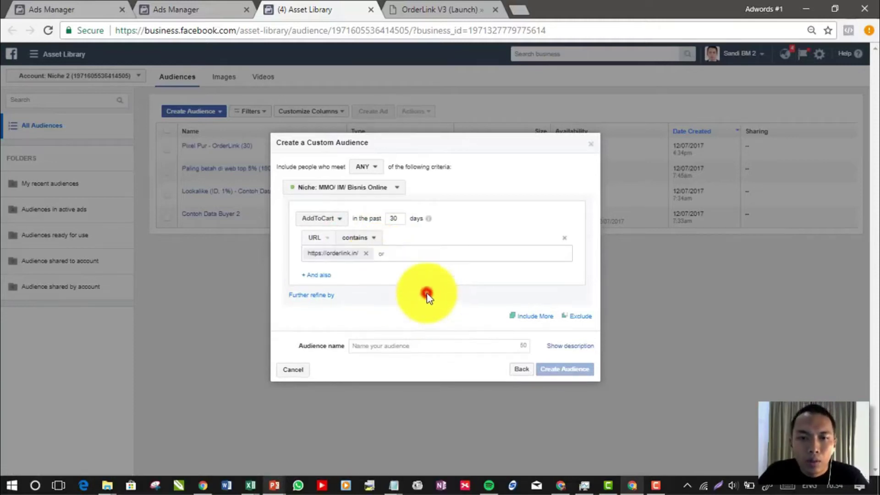
Step: Name the AddToCart audience "Pixel ATC - OrderLink (30)" and create it
left_click(456, 339)
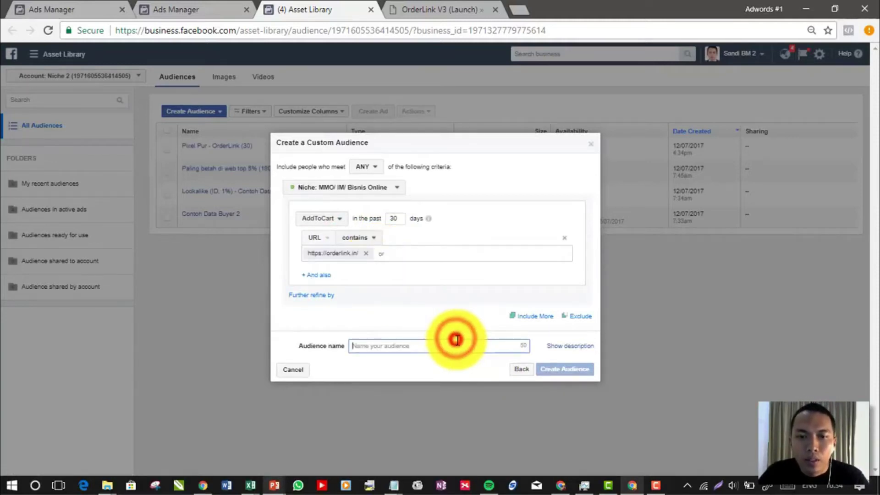
type("Pixel ATC - OrderLink (30")
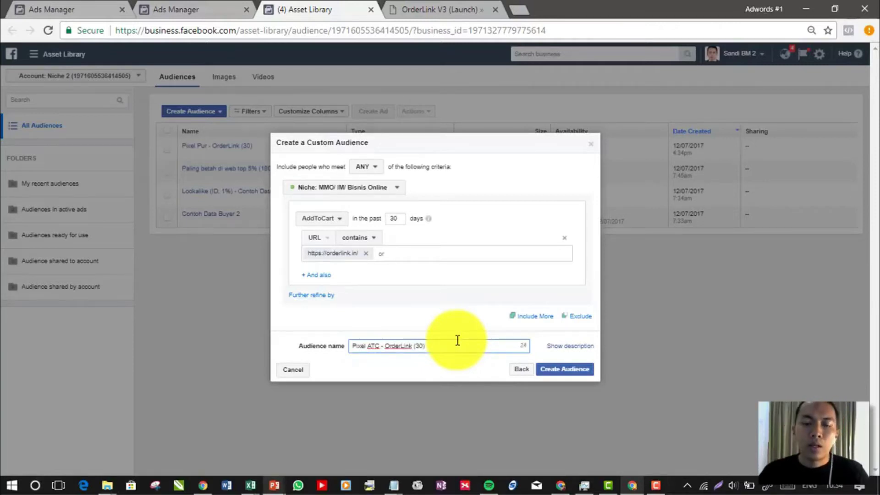
left_click(550, 368)
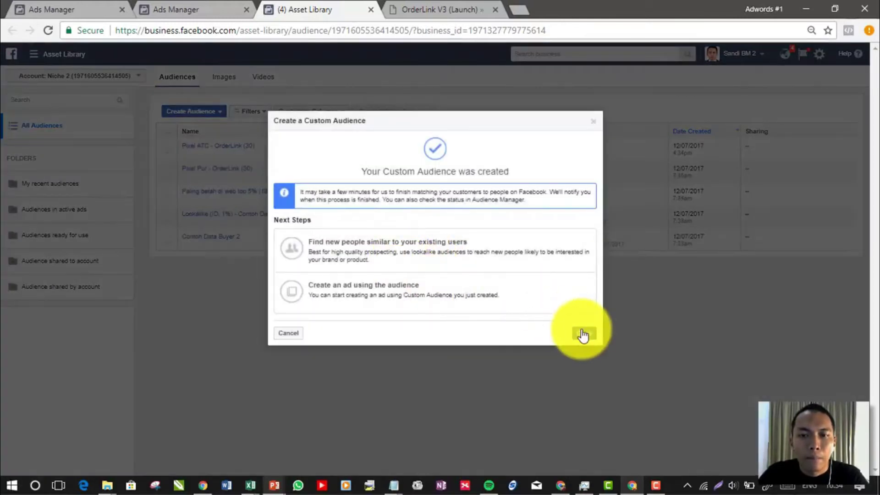
left_click(581, 333)
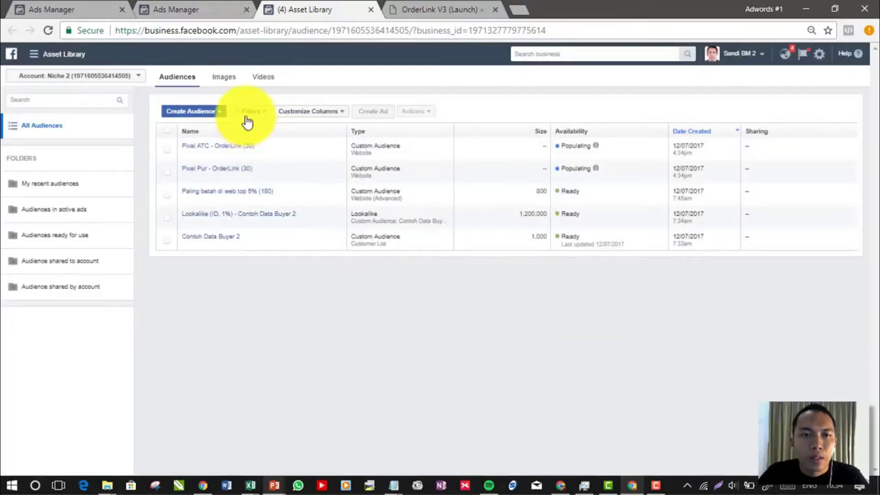
Step: Start a third Website Traffic custom audience based on the ViewContent event
left_click(214, 114)
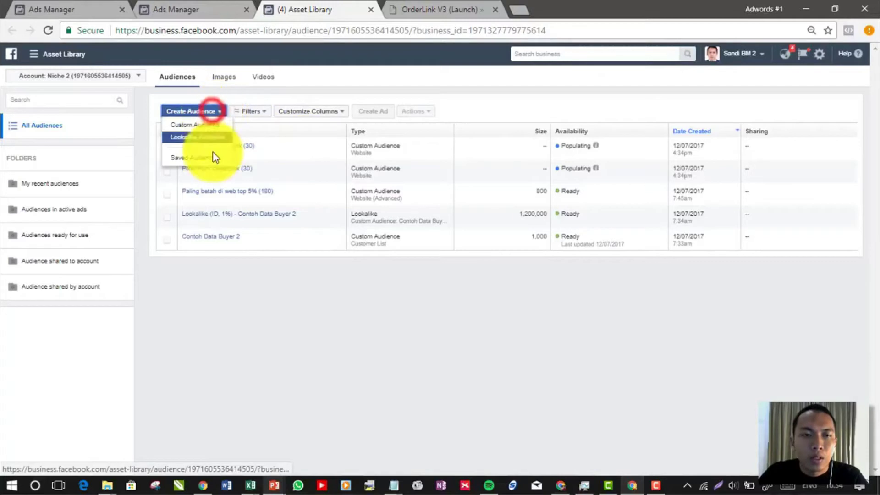
left_click(209, 129)
left_click(391, 202)
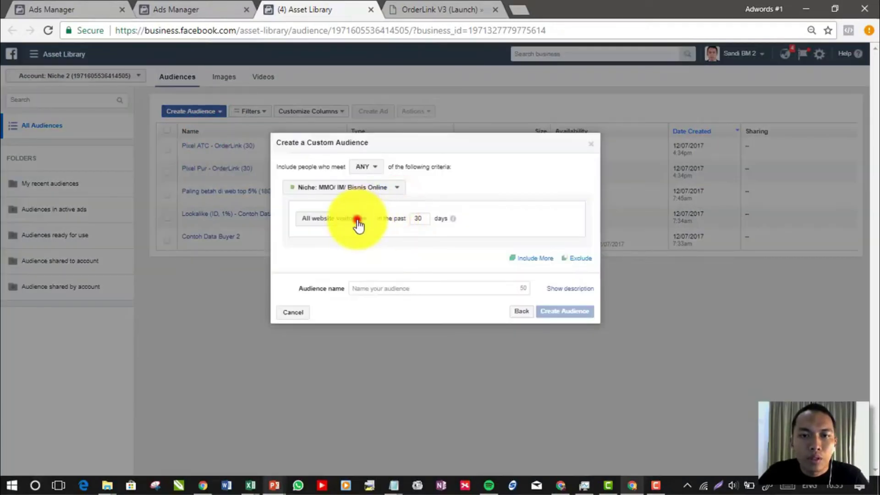
left_click(357, 219)
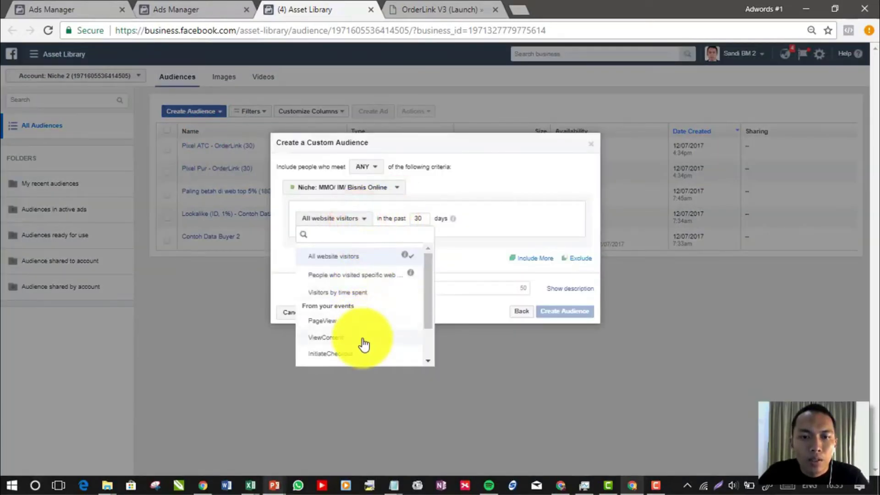
scroll(364, 344, "down", 1)
left_click(360, 292)
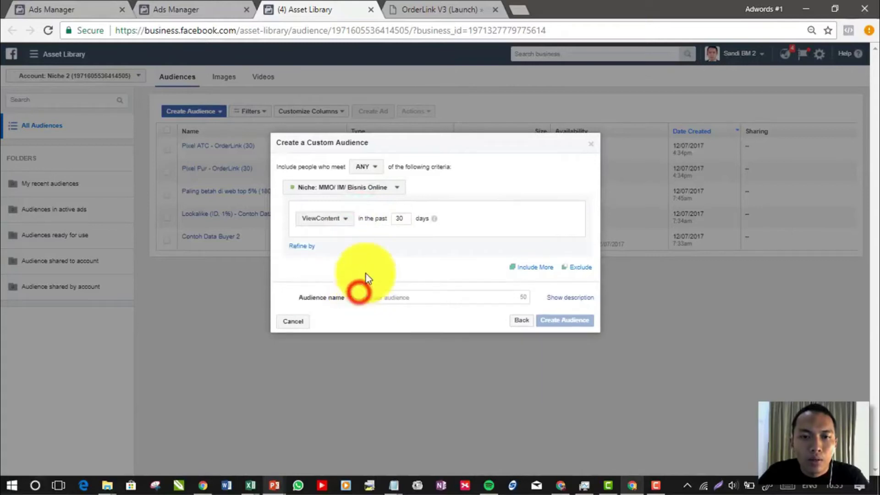
left_click(303, 246)
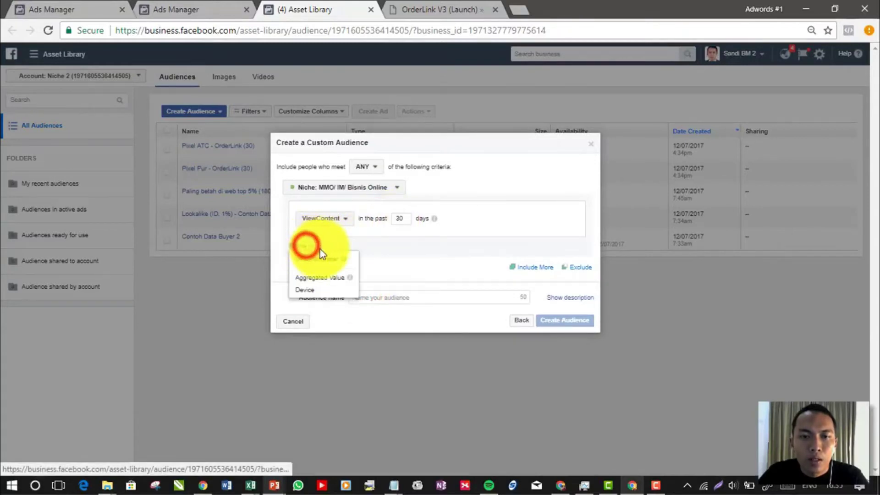
left_click(320, 259)
left_click(368, 266)
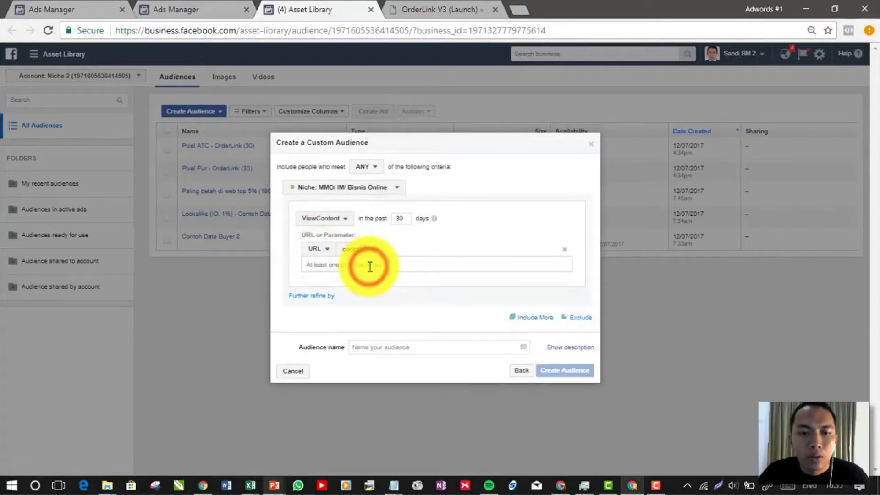
type("https://orderlink.in/")
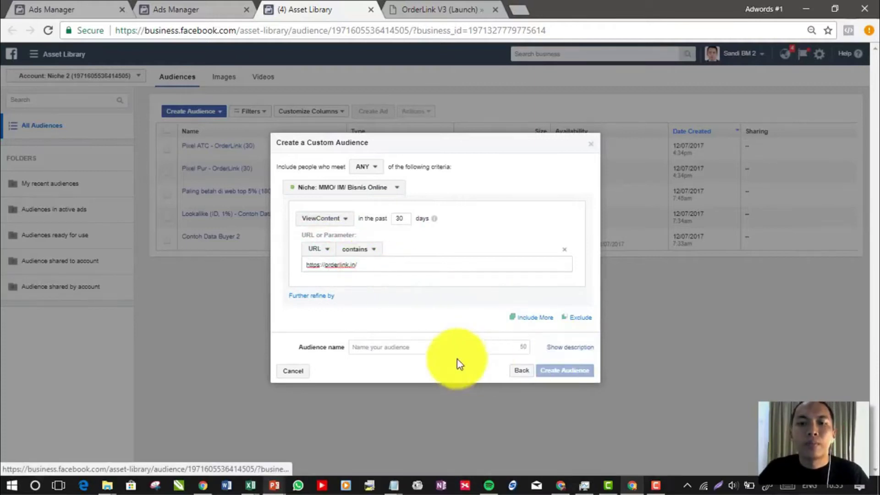
Step: Name the ViewContent audience "Pixel VC - OrderLink (30)" and create it
left_click(436, 352)
type("Pixel VC - OrderLink (30")
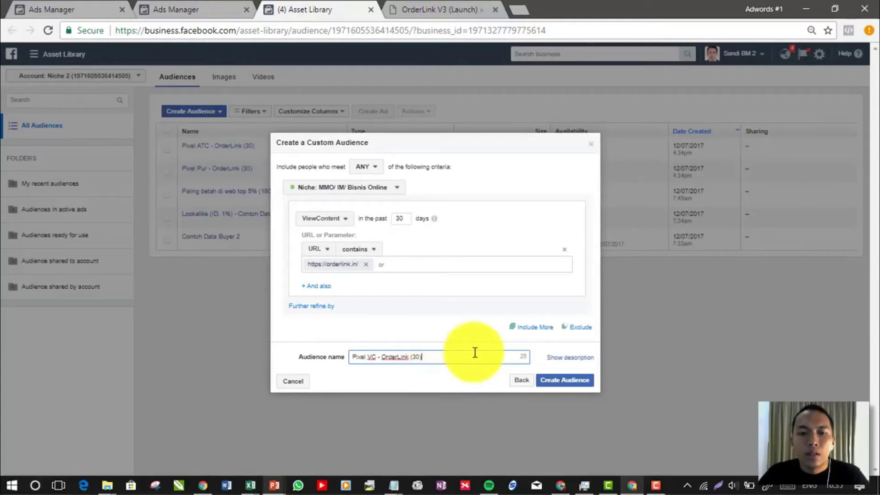
left_click(550, 381)
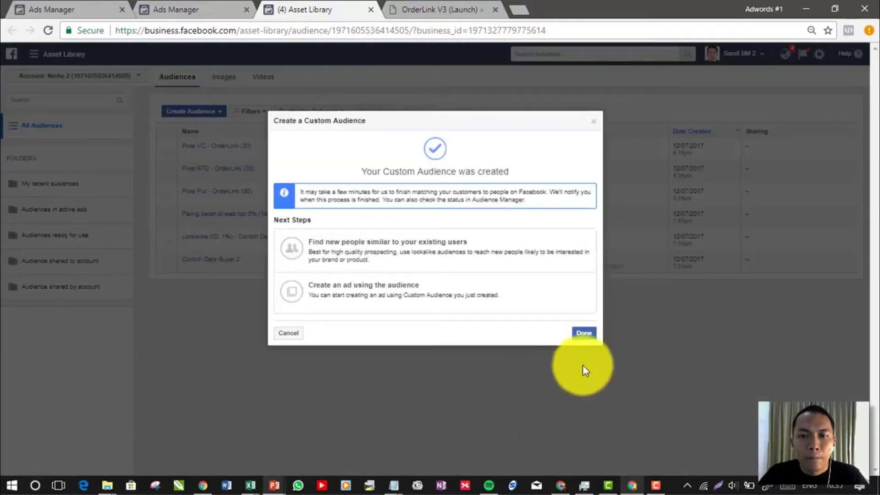
left_click(585, 339)
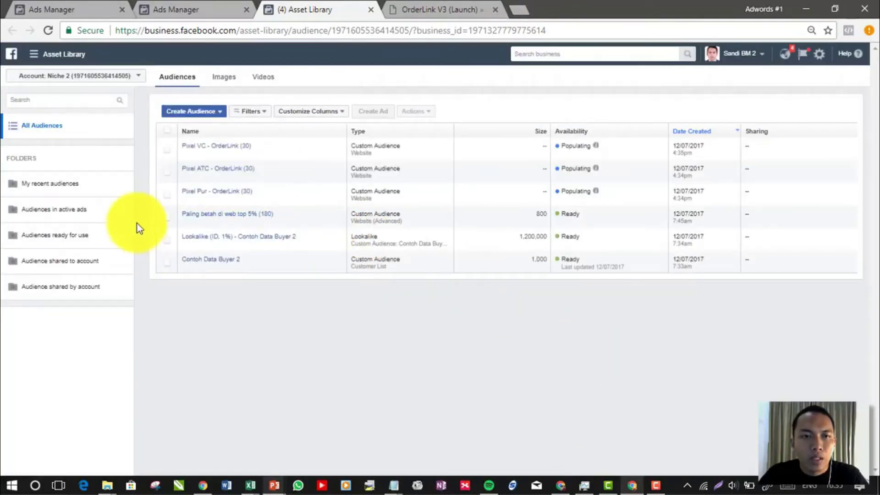
Step: Examine the audience overlap of the three OrderLink pixel audiences (VC, ATC and Pur), and deselect them
left_click(166, 147)
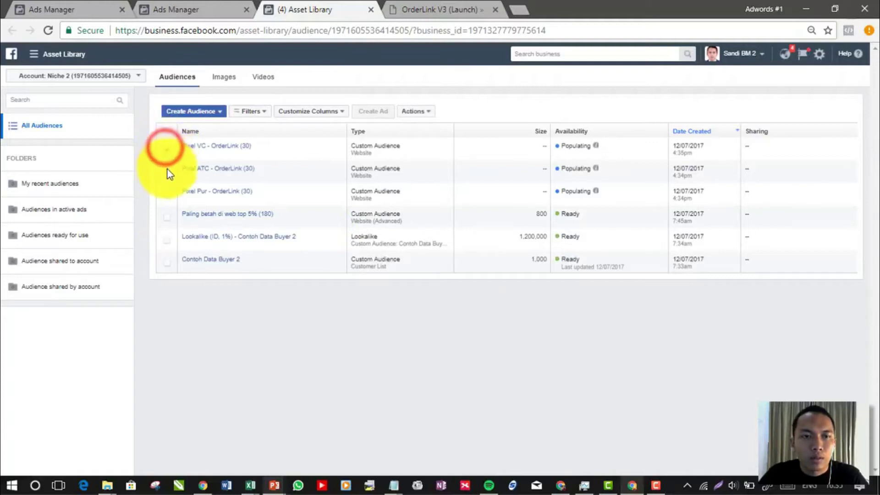
left_click(167, 169)
left_click(167, 192)
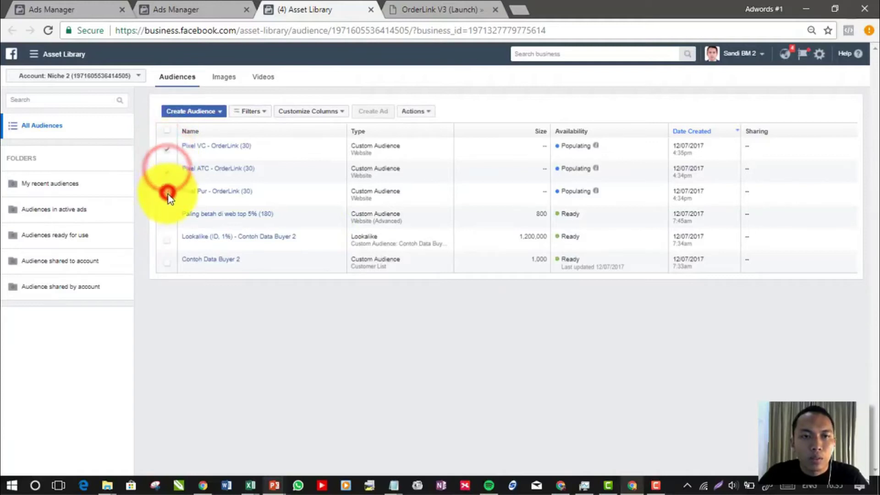
left_click(414, 111)
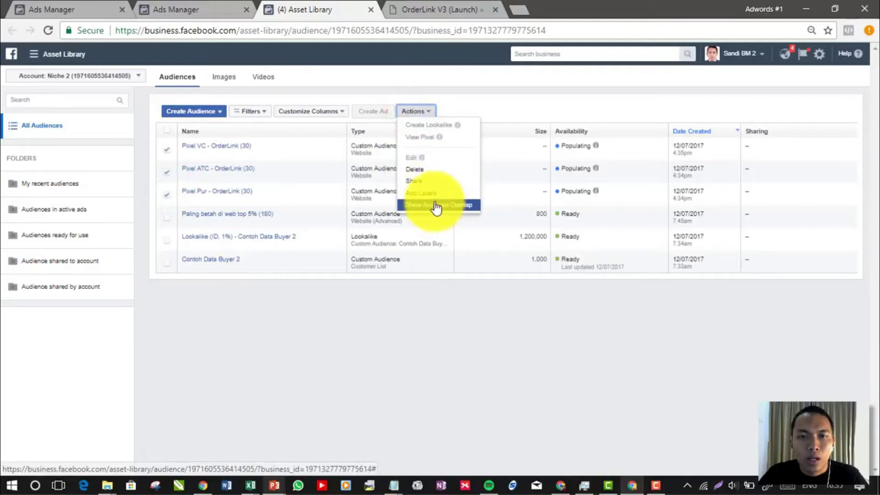
mouse_move(301, 164)
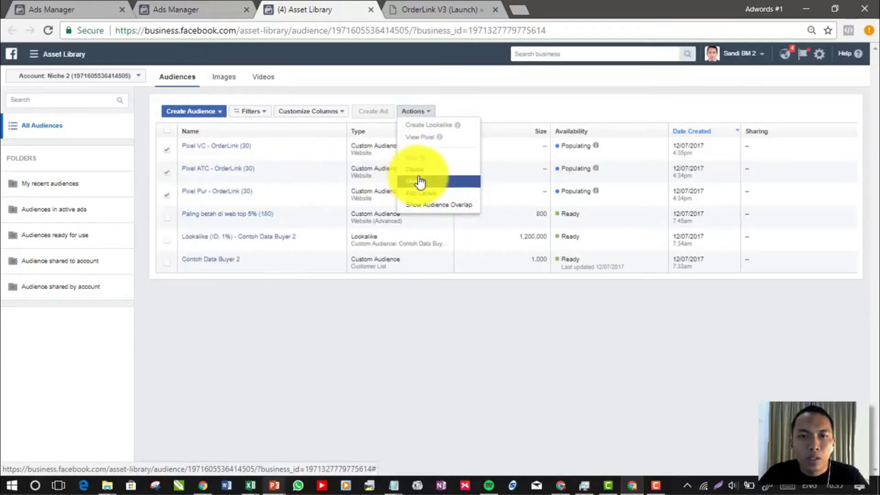
left_click(438, 206)
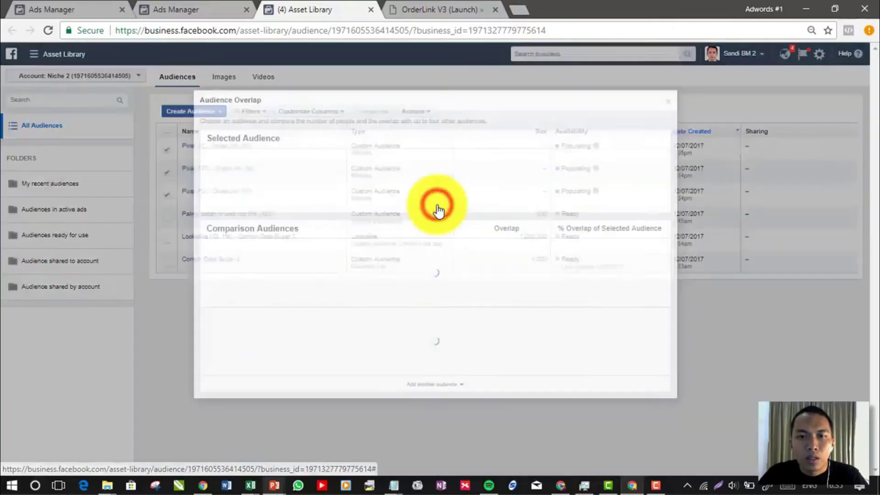
left_click(666, 106)
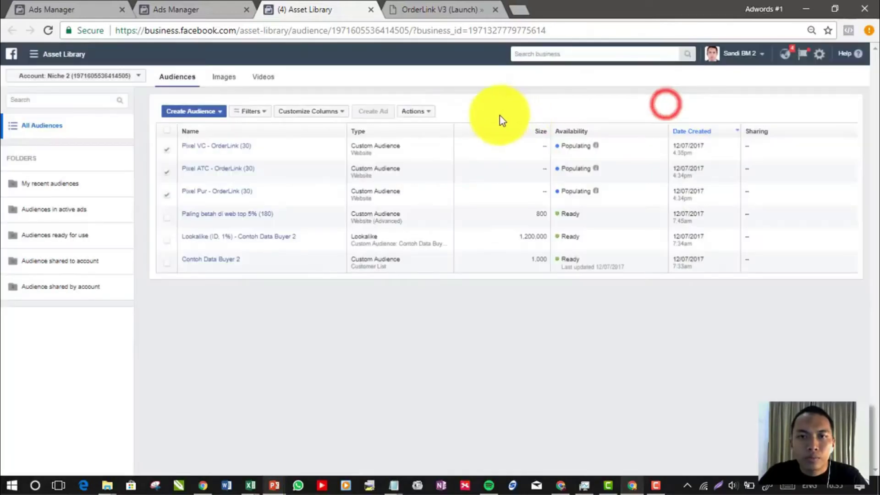
left_click(433, 112)
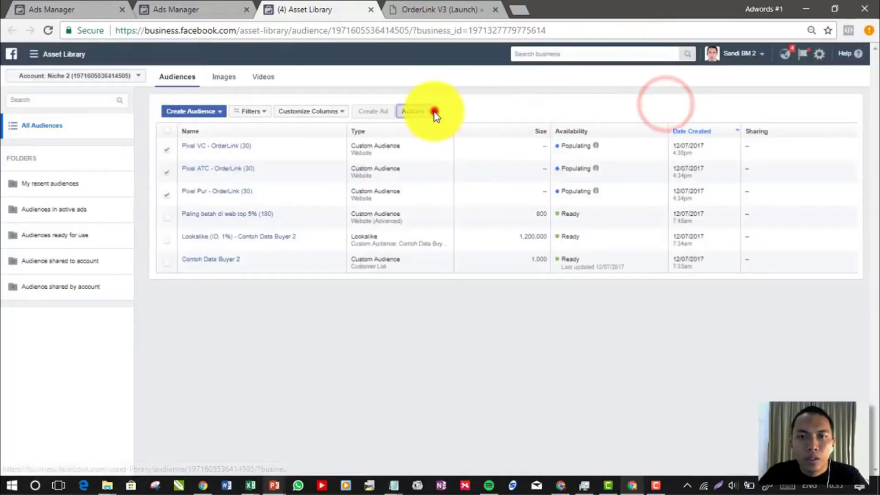
left_click(496, 100)
left_click(169, 145)
left_click(166, 171)
left_click(167, 194)
Step: Create a 1% lookalike audience for Indonesia from the "Pixel VC - OrderLink (30)" audience
left_click(169, 146)
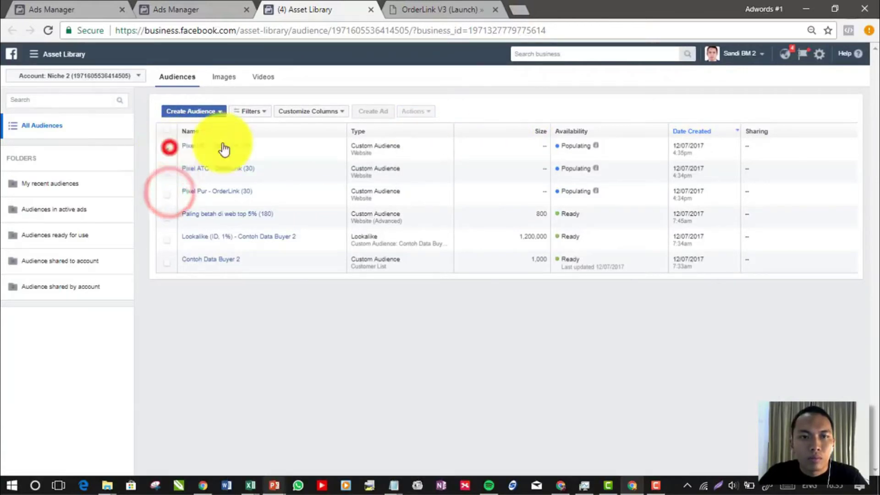
left_click(418, 111)
left_click(431, 126)
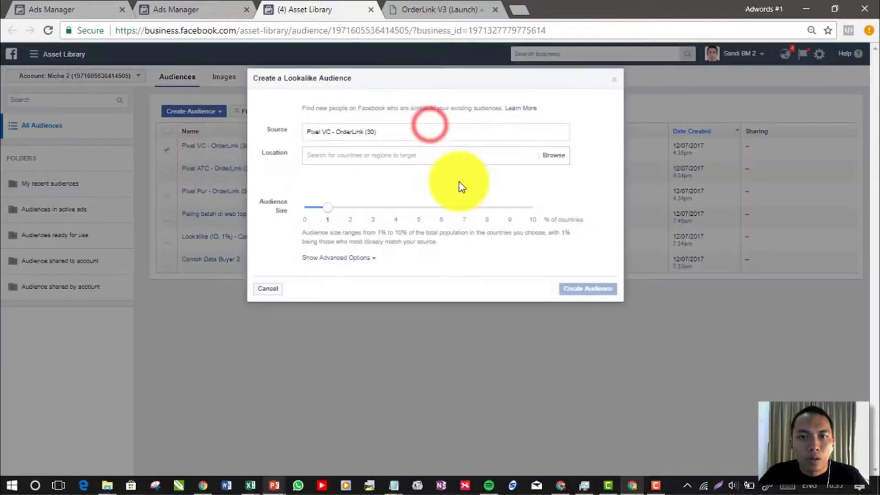
left_click(343, 158)
type("indonesia")
left_click(341, 172)
left_click(268, 197)
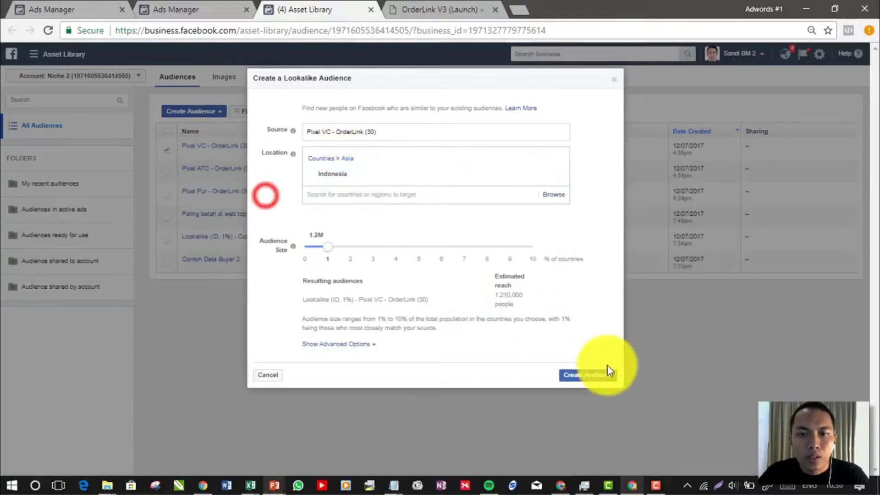
left_click(613, 374)
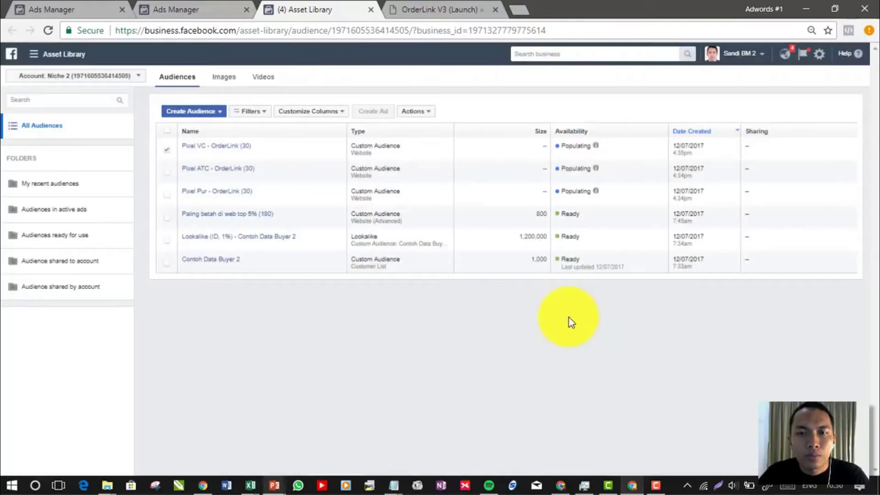
Step: Create a 1% lookalike audience for Indonesia from the "Pixel ATC - OrderLink (30)" audience only
left_click(167, 172)
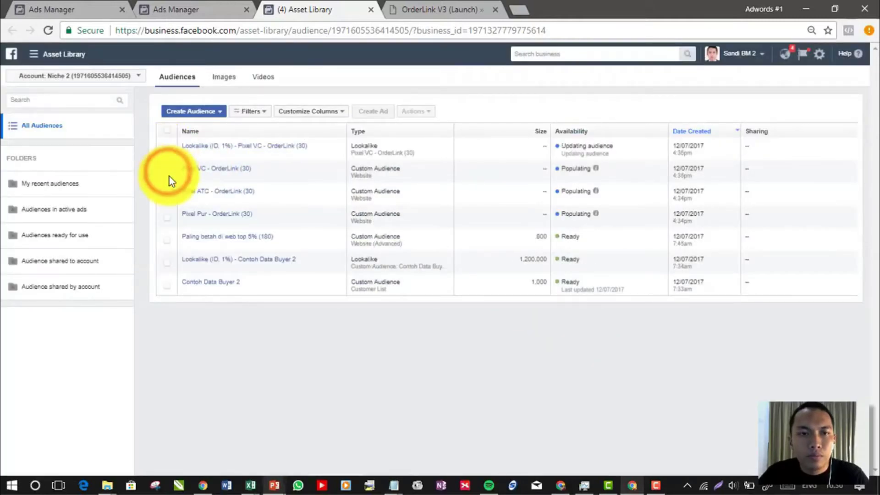
left_click(167, 195)
left_click(403, 113)
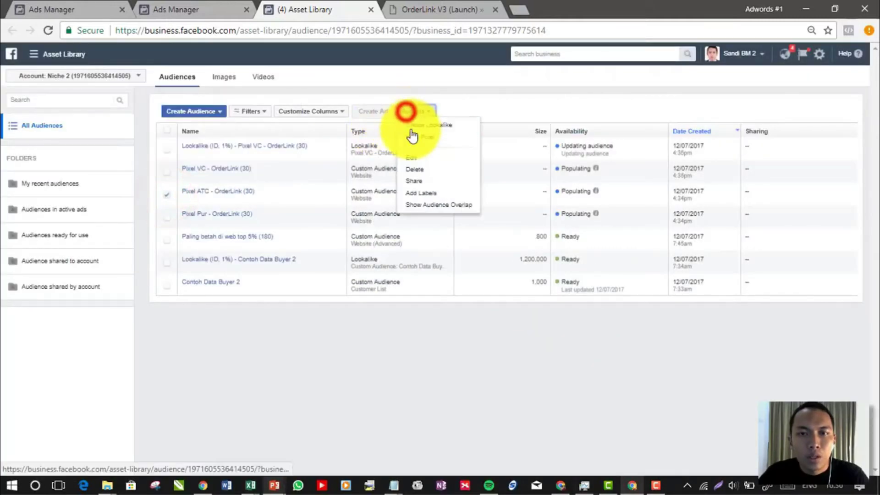
left_click(412, 129)
left_click(401, 153)
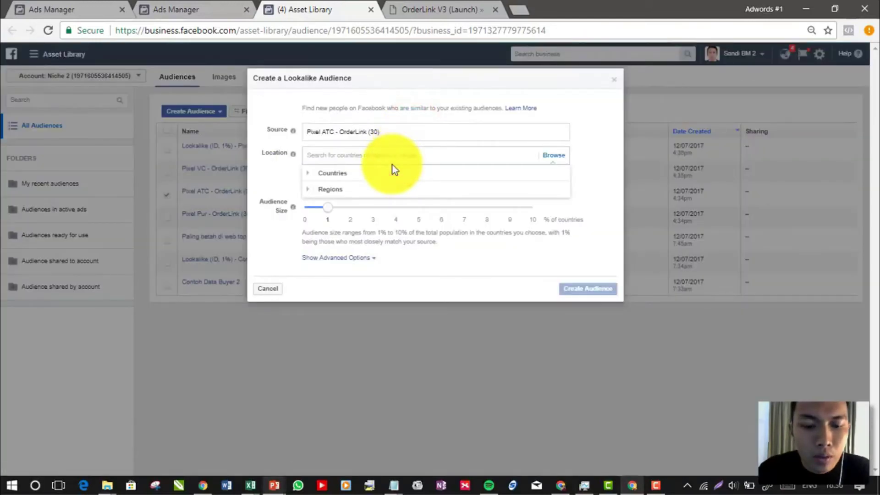
type("indo")
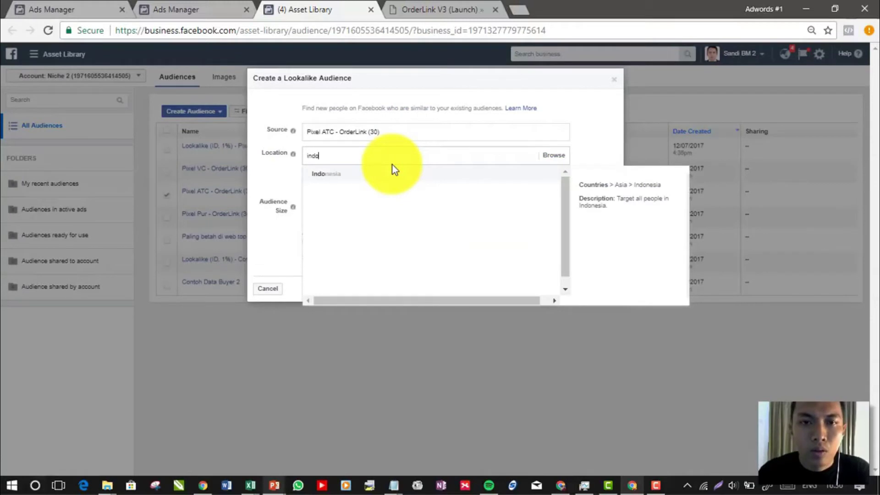
left_click(405, 173)
left_click(611, 221)
left_click(605, 375)
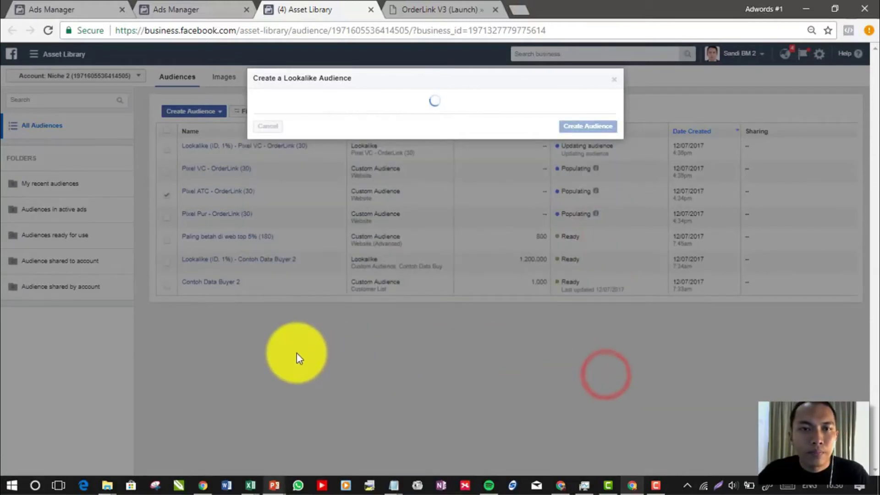
left_click(296, 353)
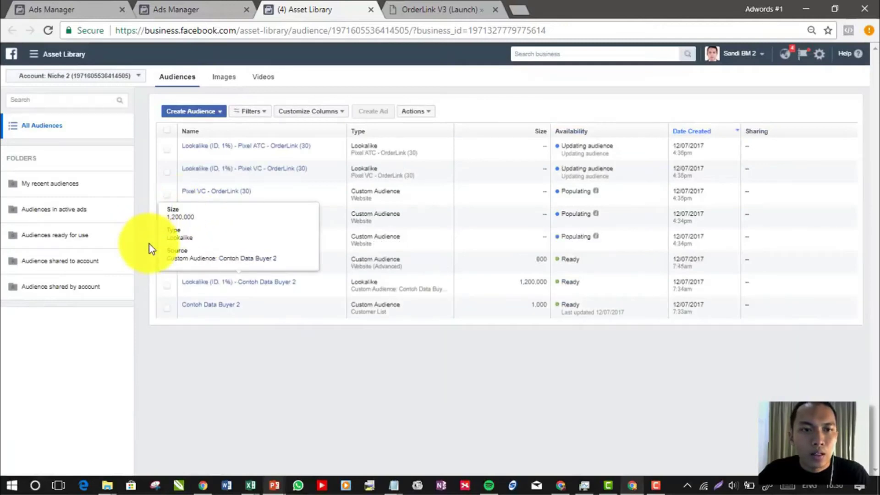
Step: Create a 1% lookalike audience for Indonesia from "Pixel Pur - OrderLink (30)" only, and deselect the source audience
left_click(167, 215)
left_click(167, 239)
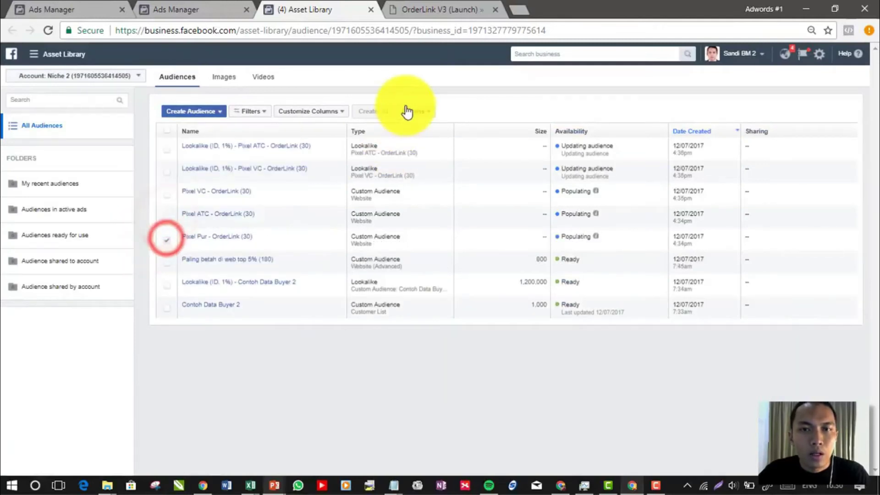
left_click(413, 111)
left_click(418, 126)
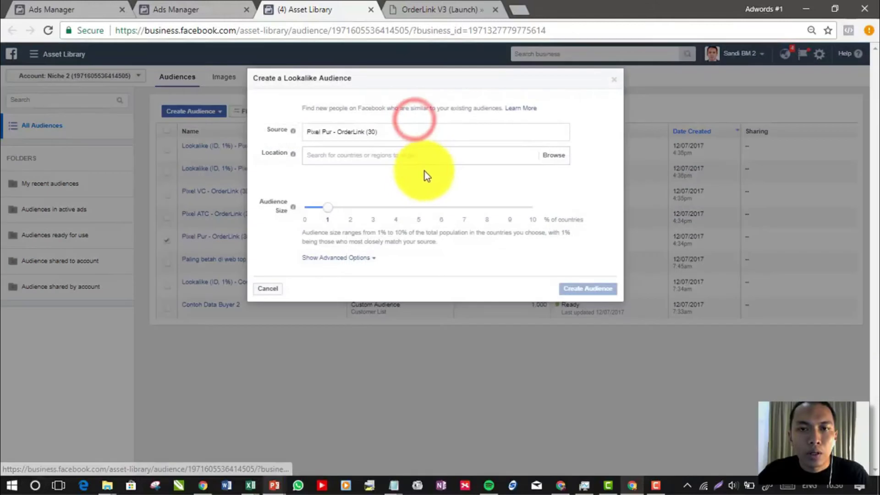
left_click(356, 155)
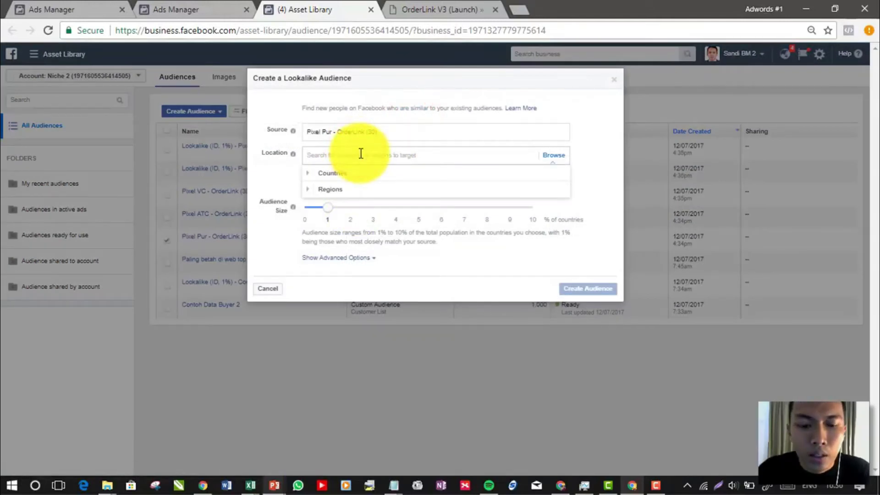
type("I")
key("BackSpace")
type("Indon")
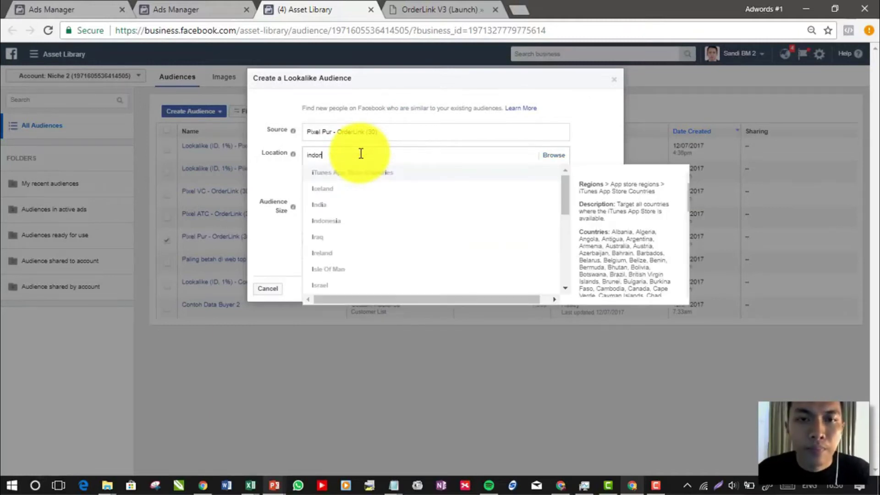
type("e")
key("Return")
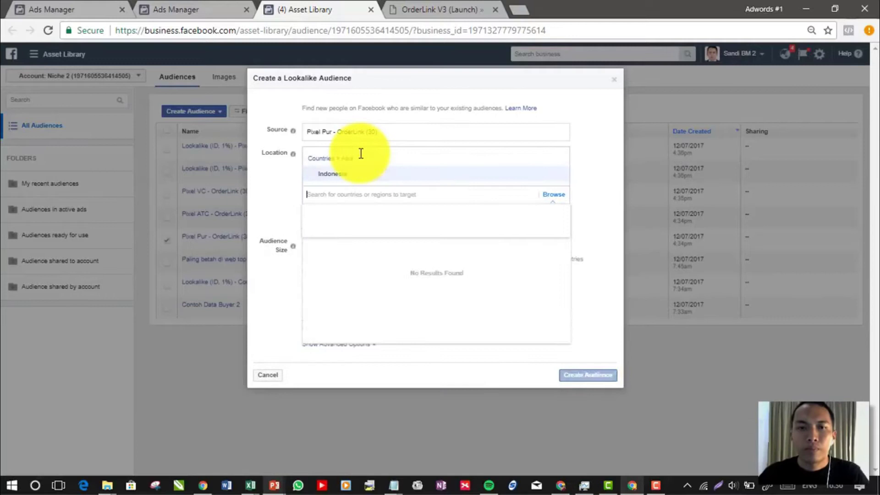
left_click(279, 179)
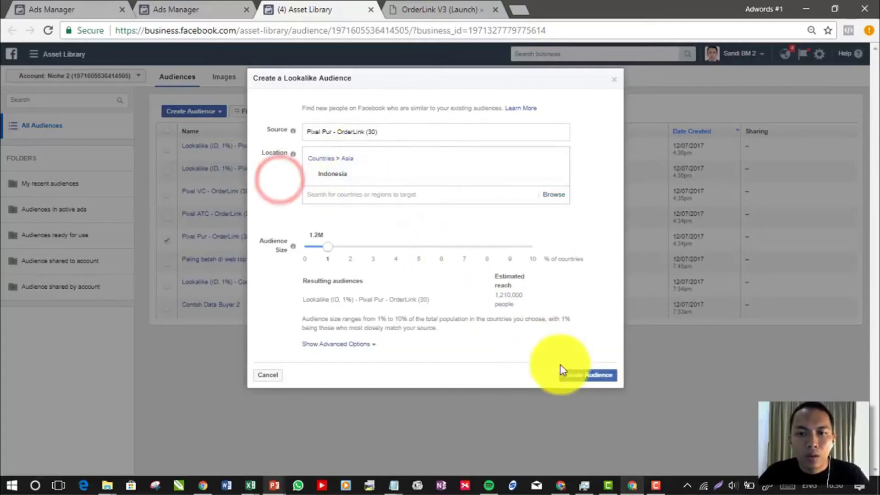
left_click(587, 377)
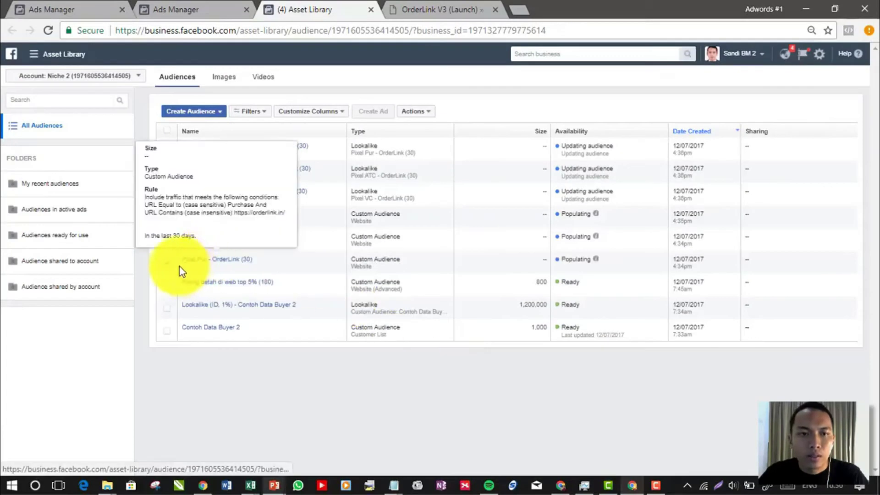
left_click(166, 263)
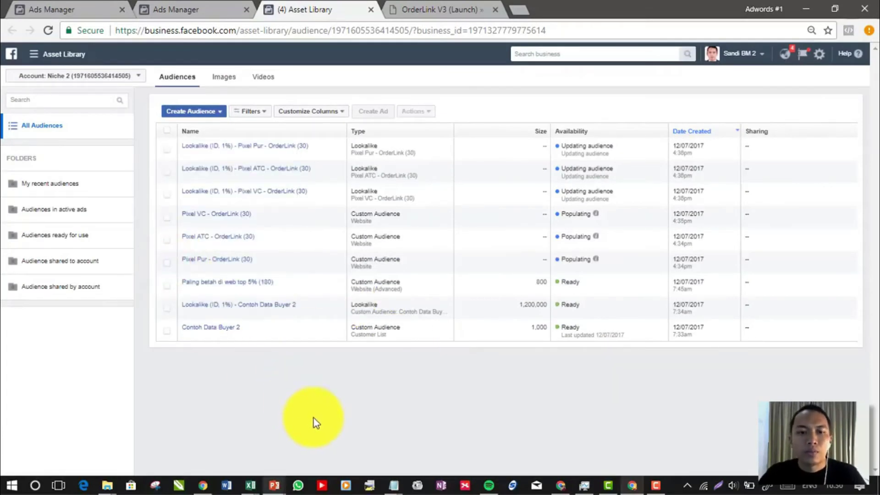
Step: Switch to the AirDroid whiteboard, review the VC, ATC and Pur audience funnel sketch, and return to the browser
key("alt+Tab")
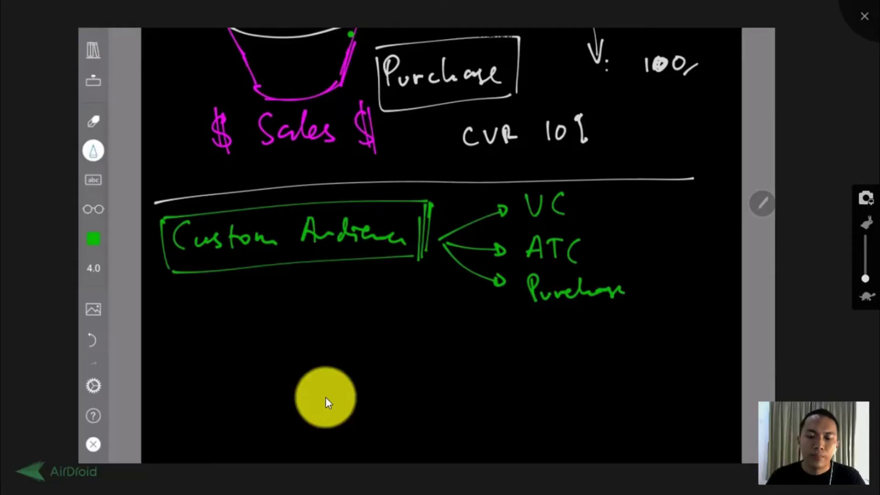
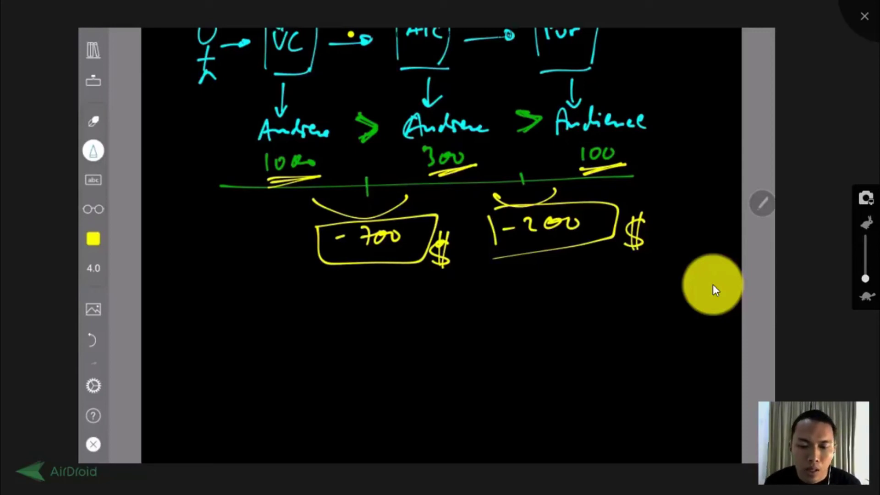
scroll(713, 284, "up", 2)
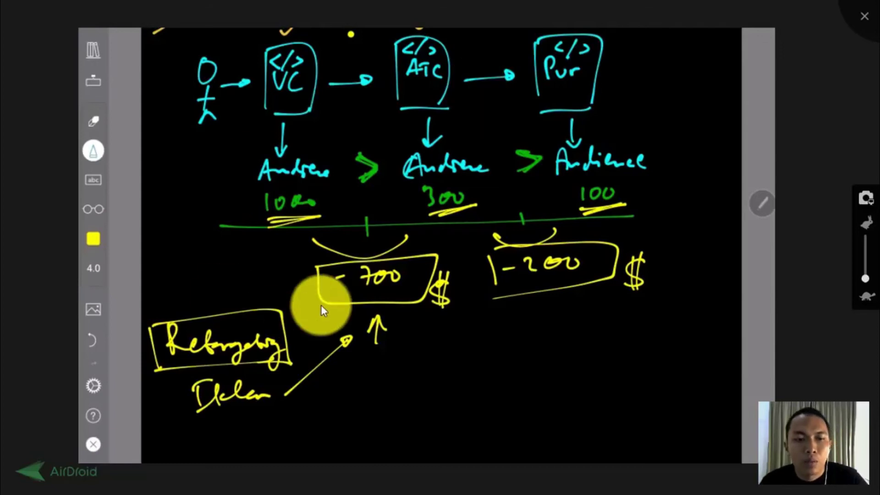
key("alt+Tab")
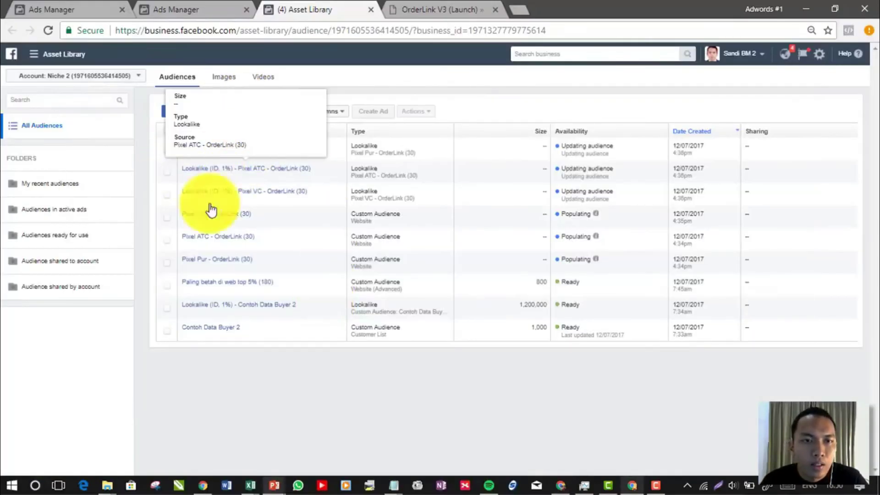
Step: Switch to the ad set being created in Ads Manager and remove the Purchase event from its website conversion
left_click(51, 10)
left_click(54, 184)
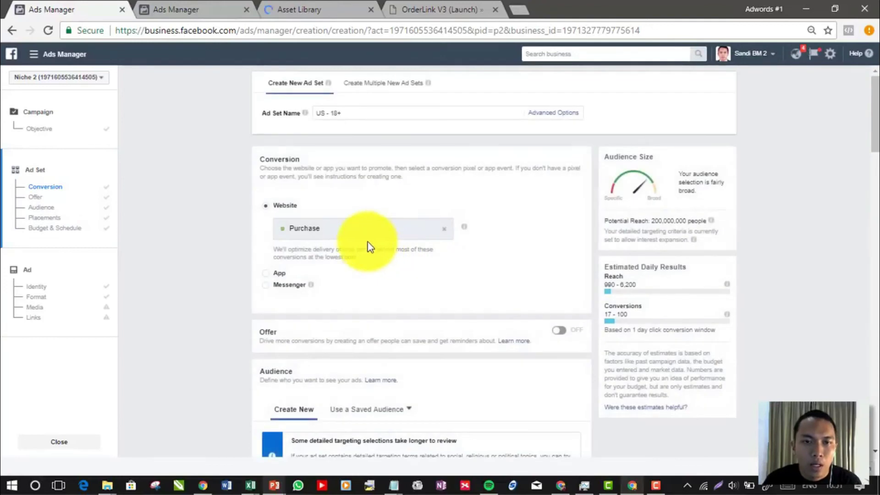
left_click(439, 230)
double_click(439, 230)
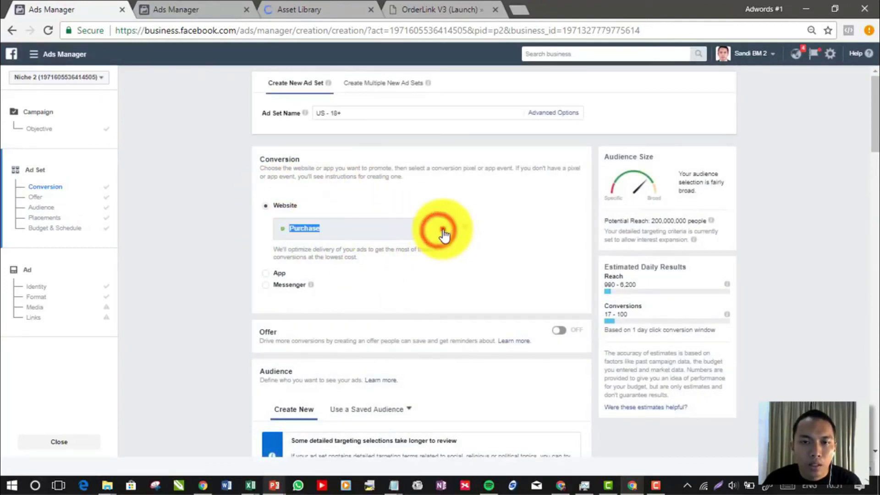
key("BackSpace")
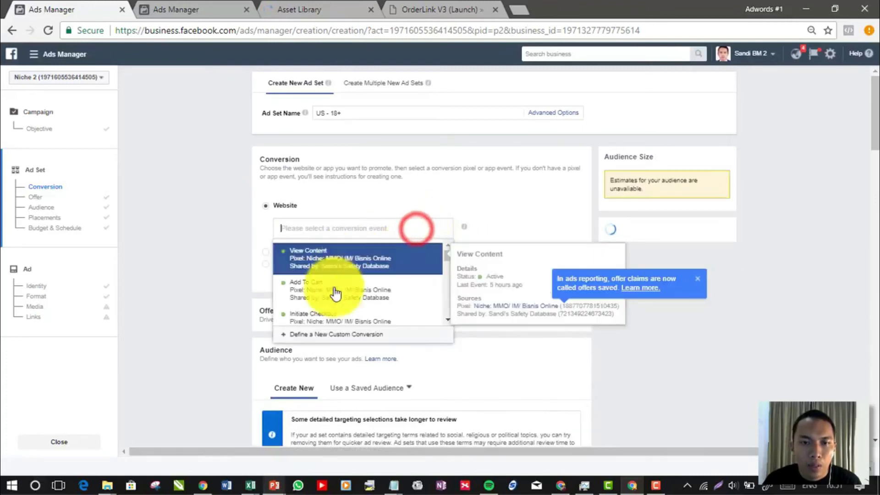
left_click(235, 252)
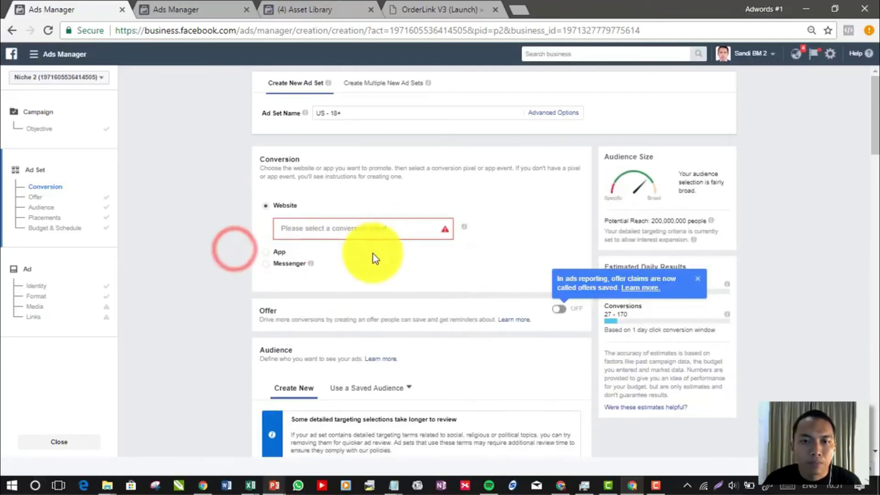
Step: Set the ad set's website conversion event to Add To Cart from the Niche: MMO/ IM/ Bisnis Online pixel
left_click(375, 231)
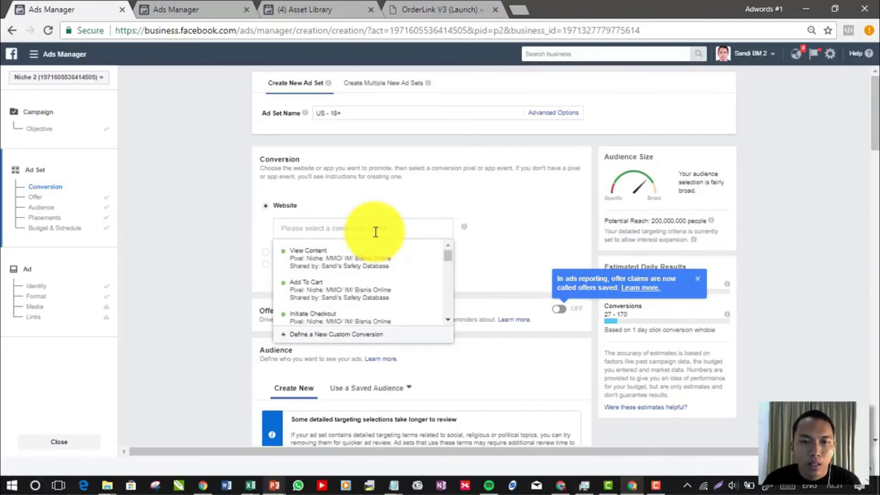
left_click(482, 216)
left_click(422, 233)
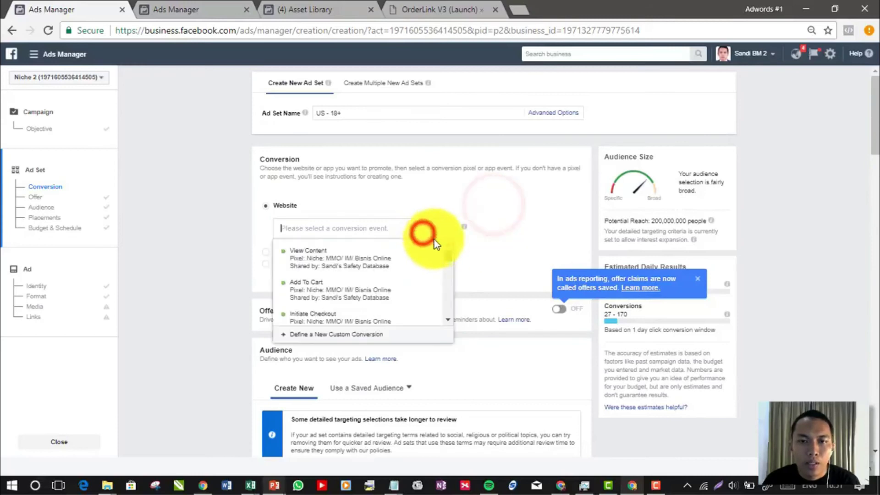
left_click(452, 254)
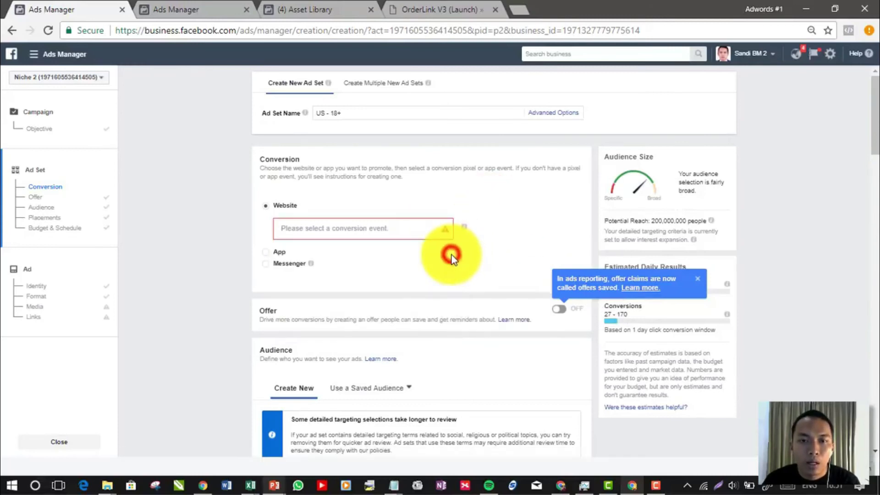
left_click(392, 234)
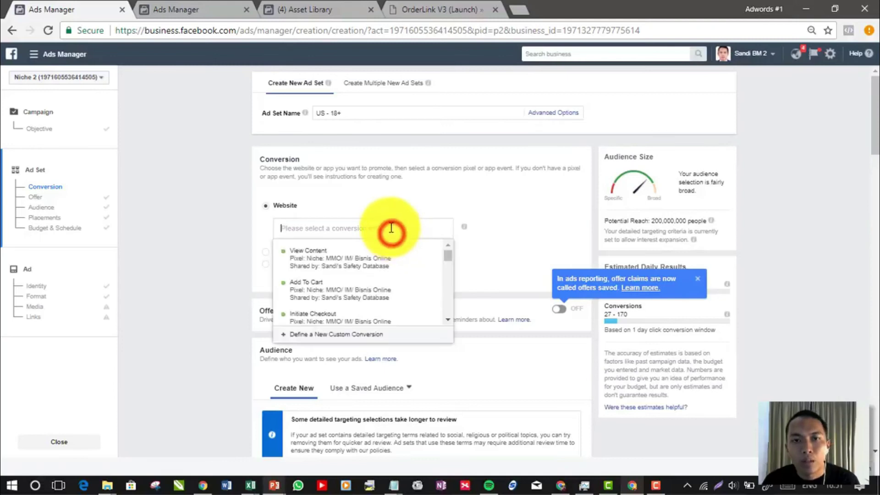
left_click(344, 297)
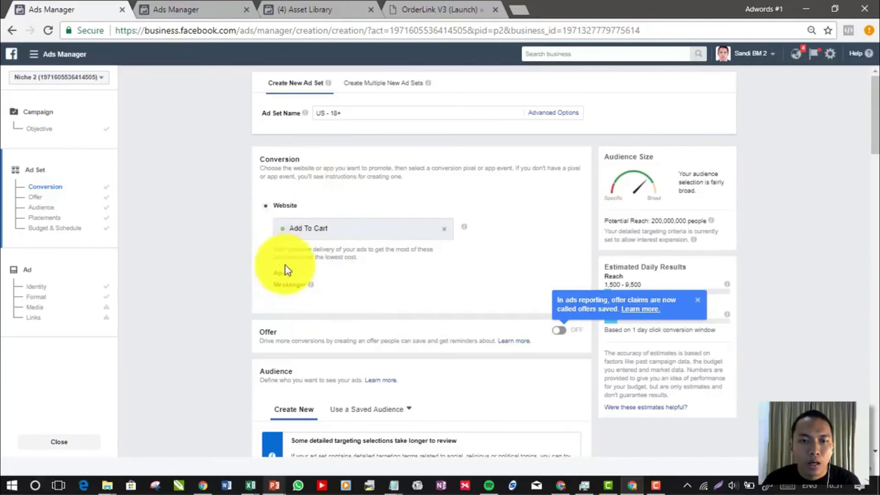
Step: Include the "Pixel VC - OrderLink (30)" custom audience in the ad set's targeting
scroll(284, 269, "down", 9)
scroll(358, 238, "up", 5)
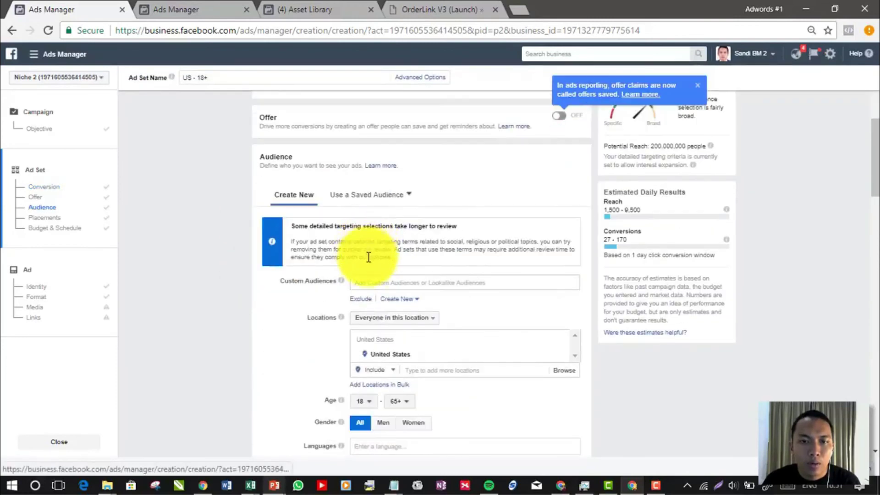
left_click(365, 278)
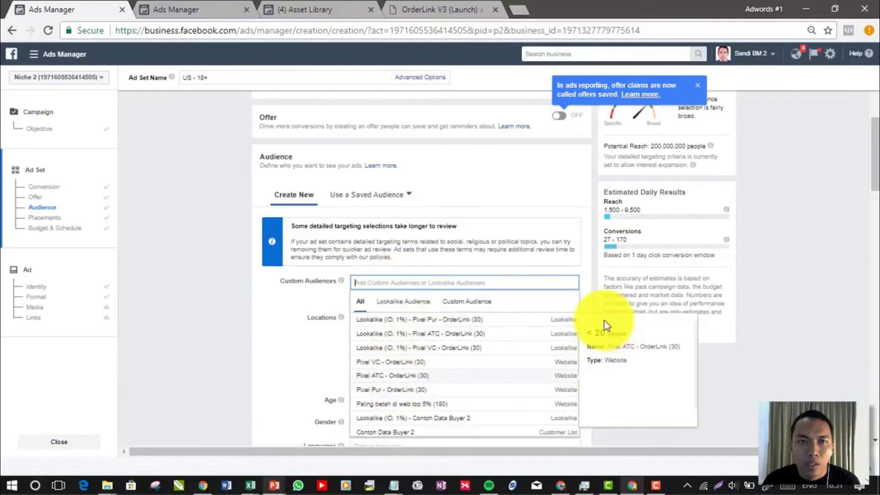
left_click(199, 9)
left_click(275, 5)
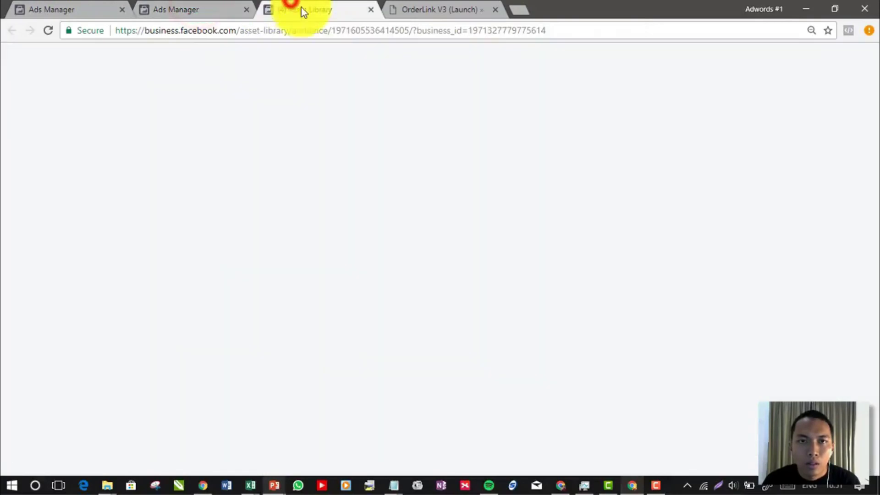
left_click(94, 9)
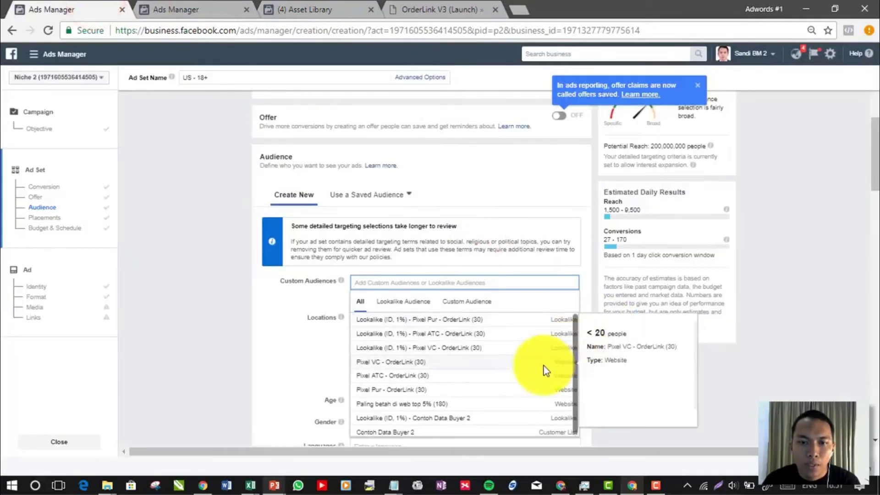
left_click(383, 362)
left_click(338, 313)
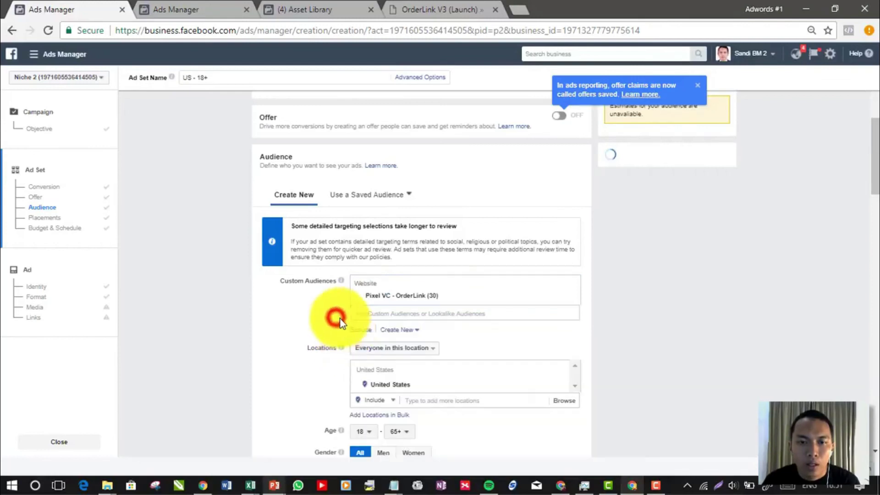
Step: Exclude the "Pixel ATC - OrderLink (30)" custom audience from the ad set's targeting
left_click(360, 331)
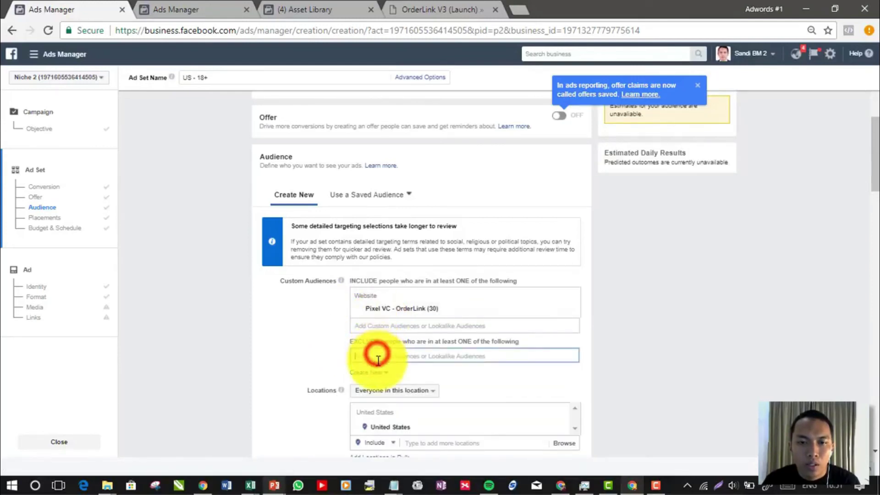
left_click(374, 355)
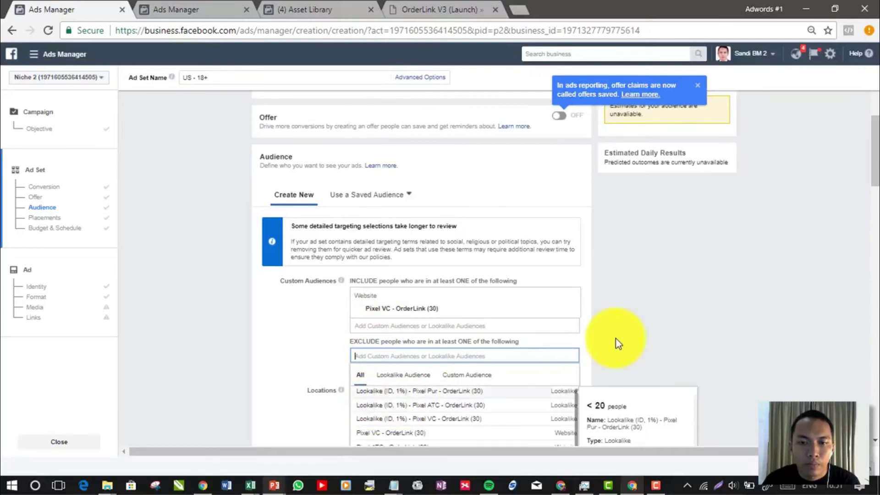
scroll(504, 383, "down", 4)
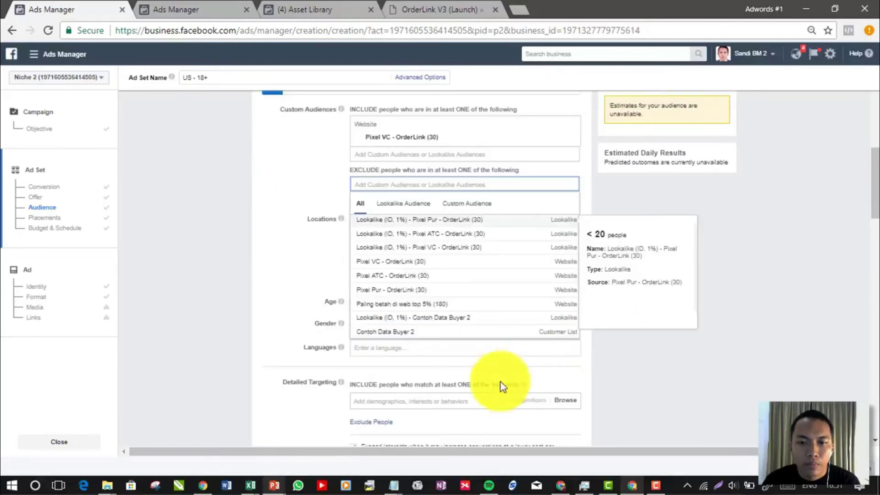
left_click(401, 275)
left_click(347, 189)
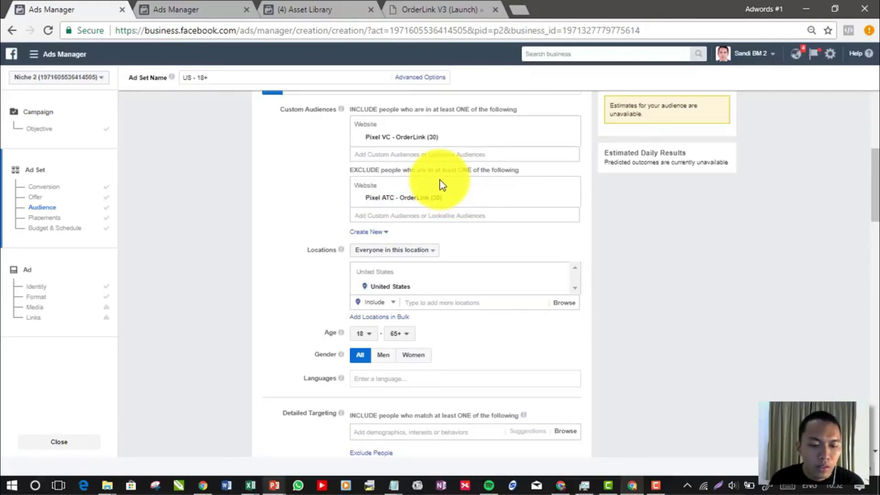
Step: Switch to the AirDroid whiteboard, dismiss its color palette, and review the retargeting funnel sketch
key("alt+Tab")
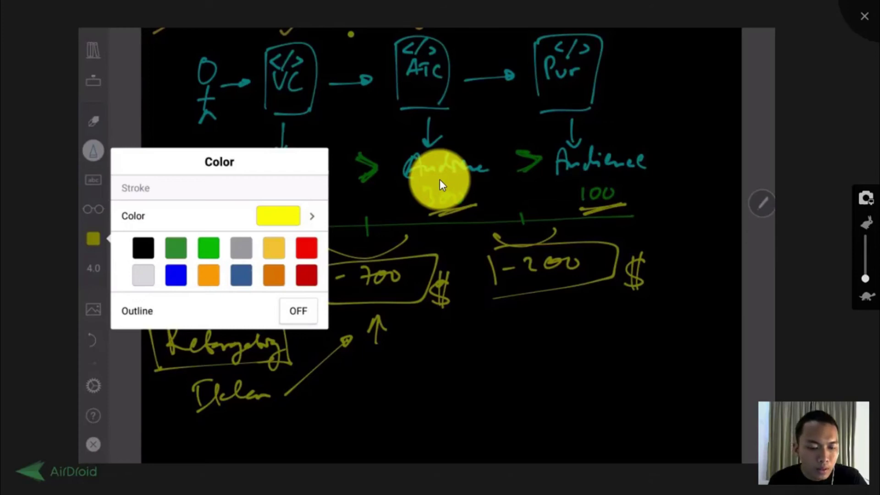
left_click(439, 180)
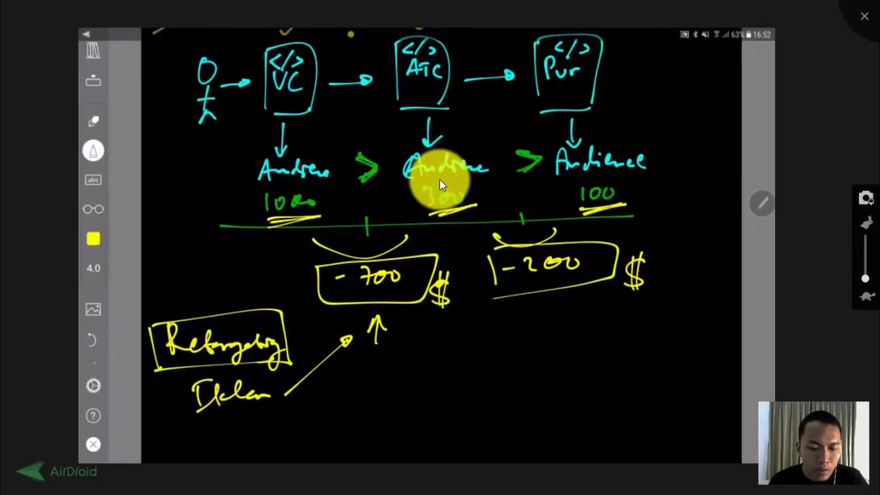
scroll(439, 180, "down", 3)
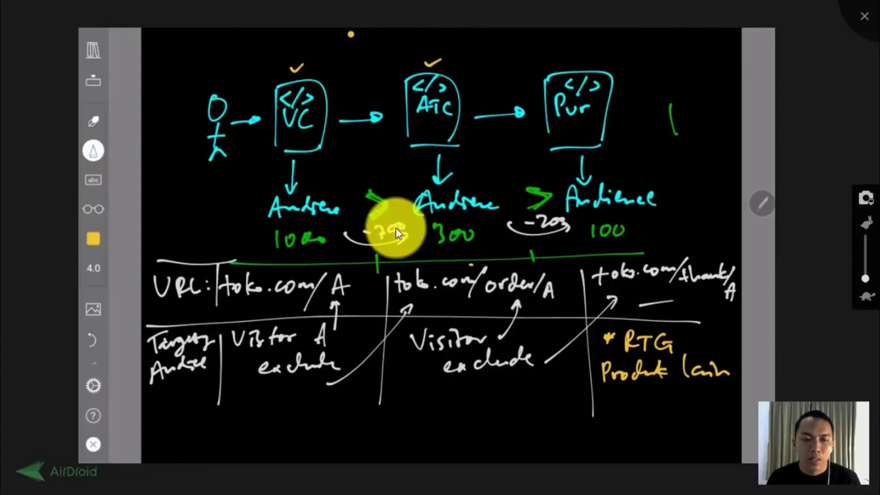
Step: Return to the browser's Asset Library and start a Website Traffic custom audience, keeping the Niche: MMO/ IM/ Bisnis Online pixel
key("alt+Tab")
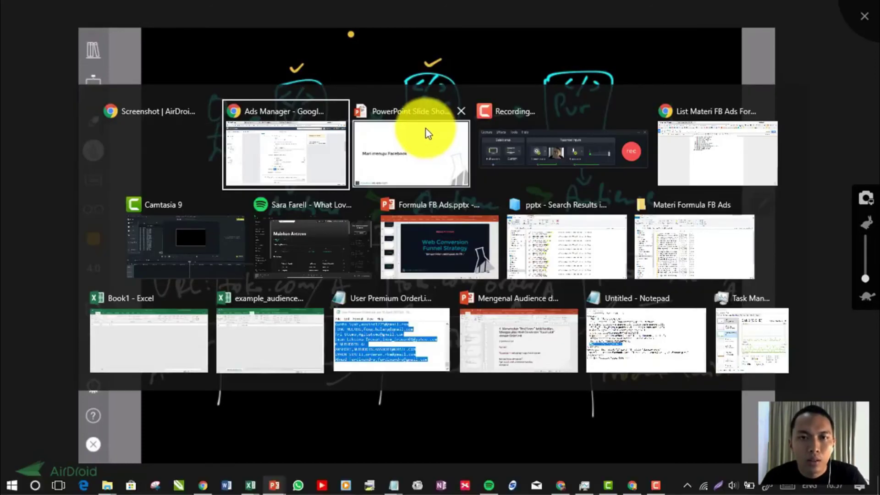
left_click(186, 8)
left_click(284, 9)
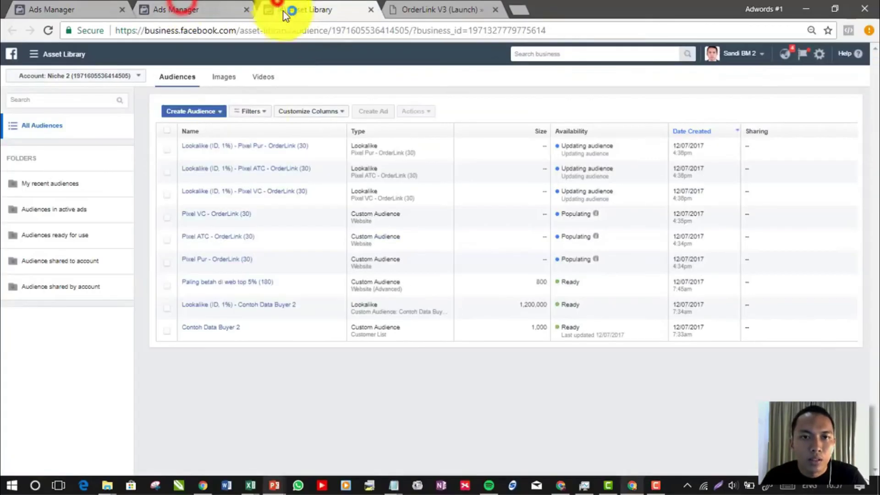
left_click(197, 112)
left_click(198, 125)
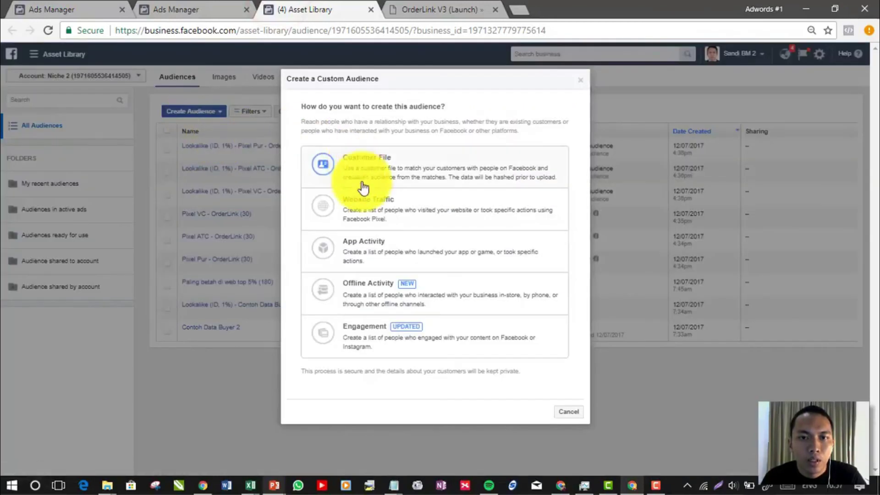
left_click(368, 200)
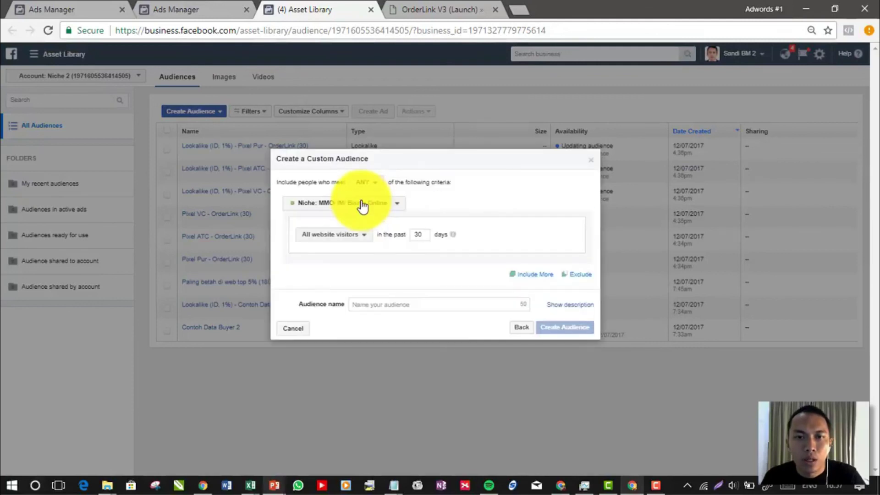
left_click(353, 206)
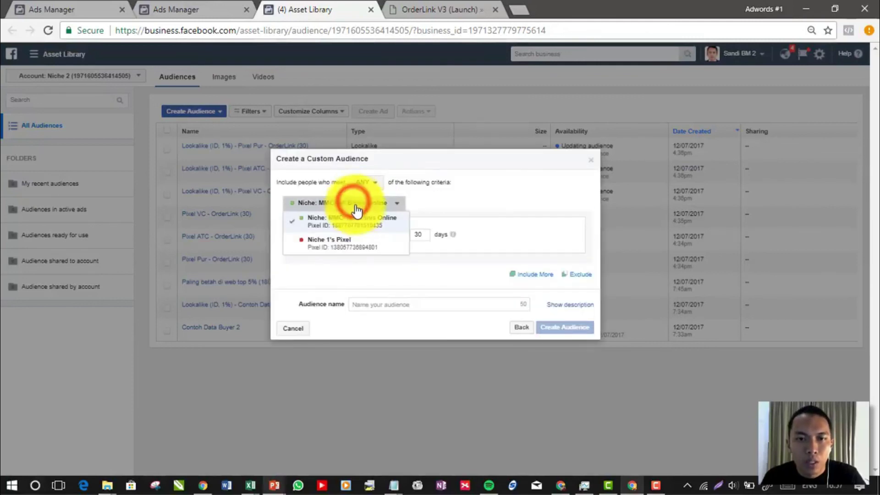
left_click(464, 202)
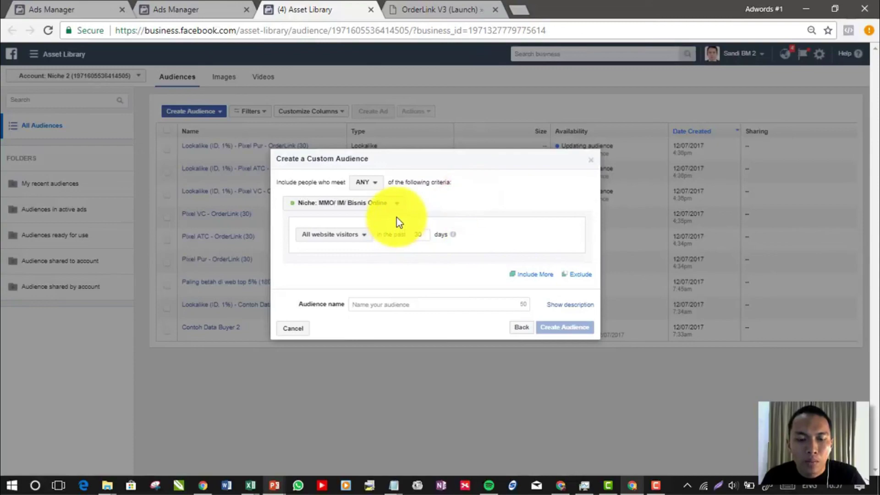
Step: Check the funnel page URLs on the AirDroid whiteboard, and return to the browser to check the custom audience's pixel choices
key("alt+Tab")
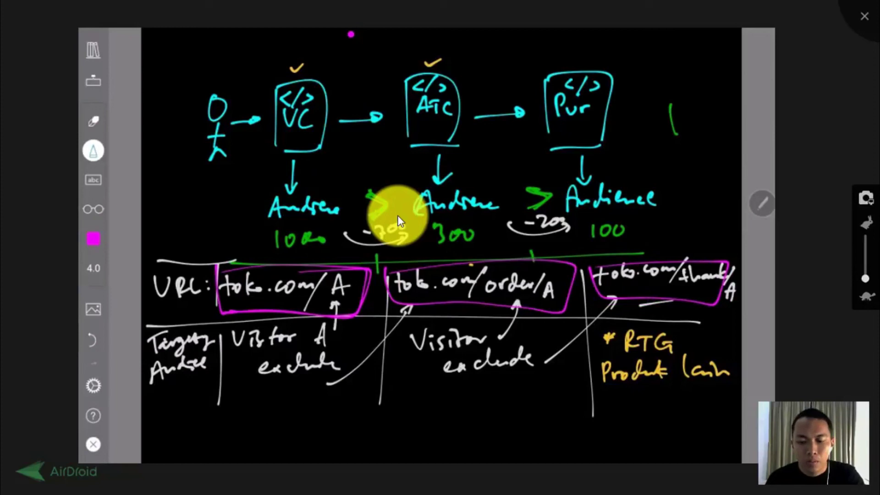
key("alt+Tab")
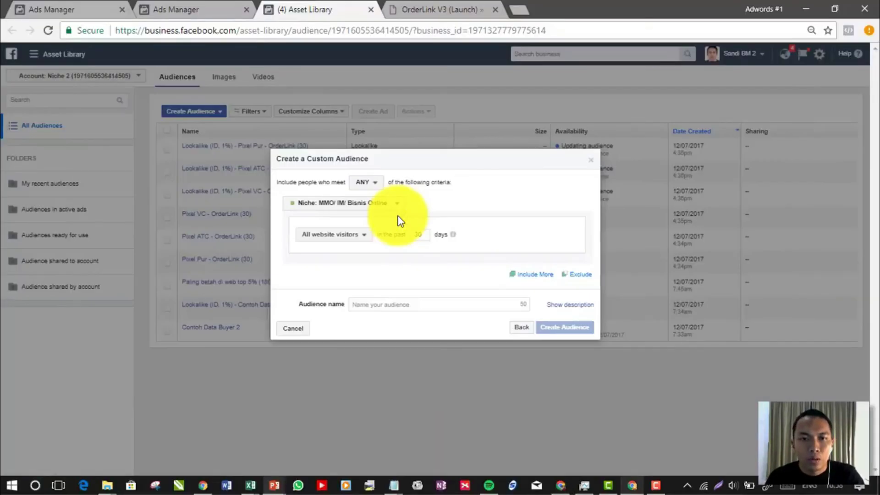
left_click(376, 202)
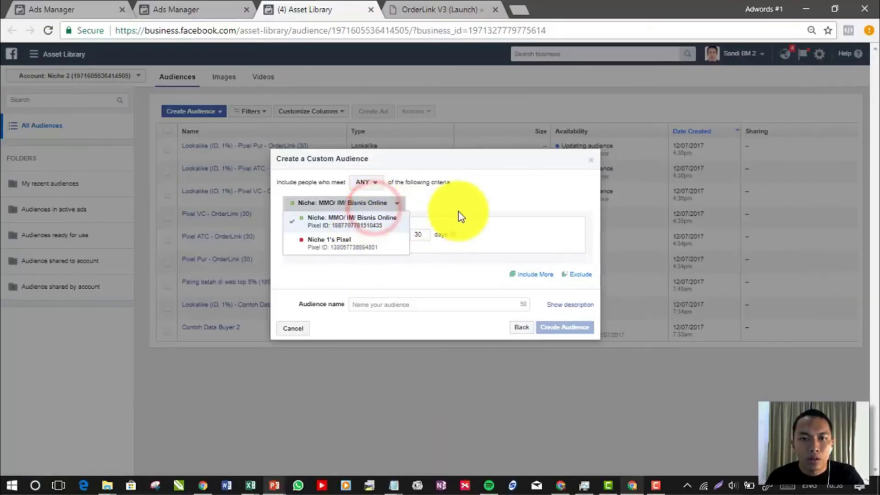
left_click(459, 210)
Step: Include people who visited specific web pages whose URL contains toko.com/A in the custom audience
left_click(344, 233)
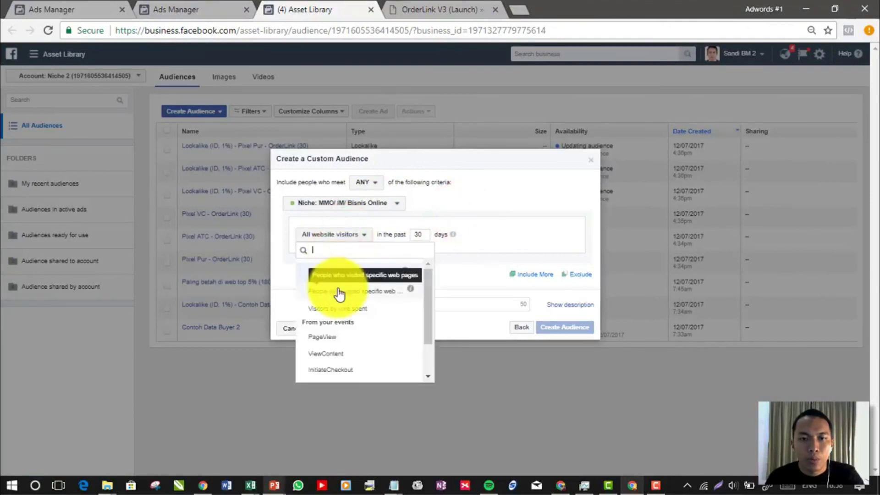
left_click(351, 297)
left_click(401, 268)
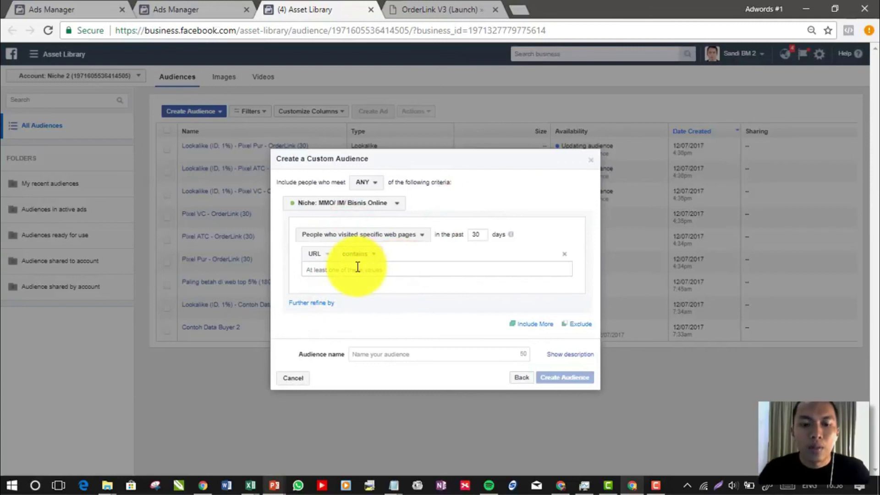
type("toko.")
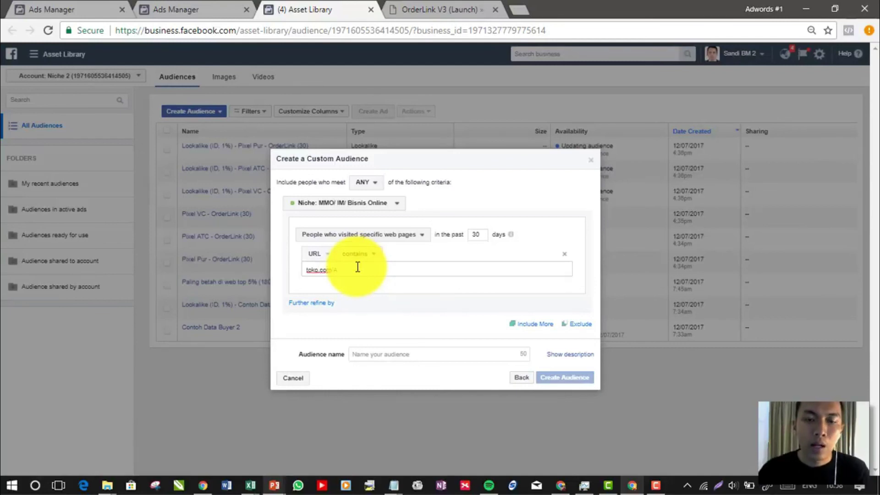
type(" com/A")
left_click(357, 292)
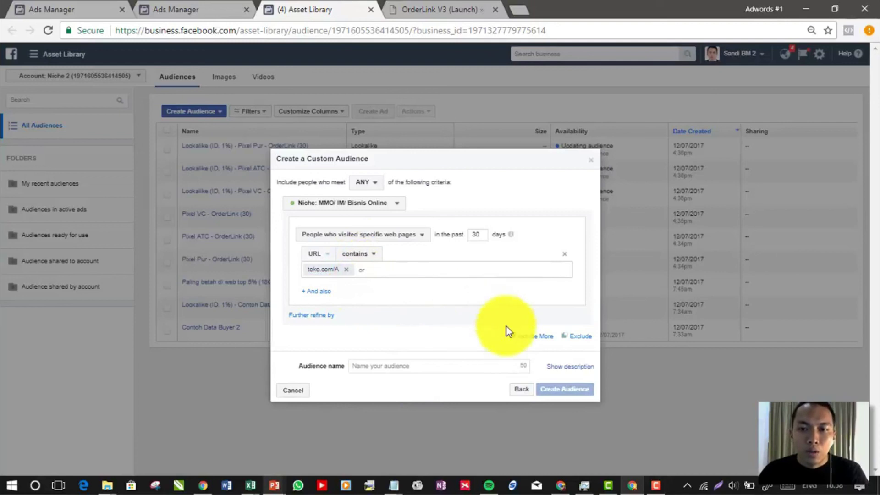
Step: Add an exclusion for people who visited specific web pages whose URL contains toko.com/order/A
left_click(579, 336)
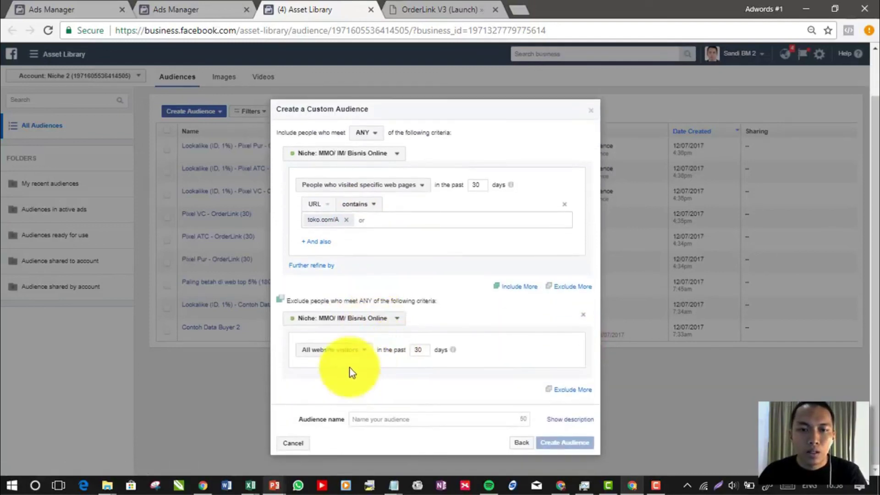
left_click(348, 353)
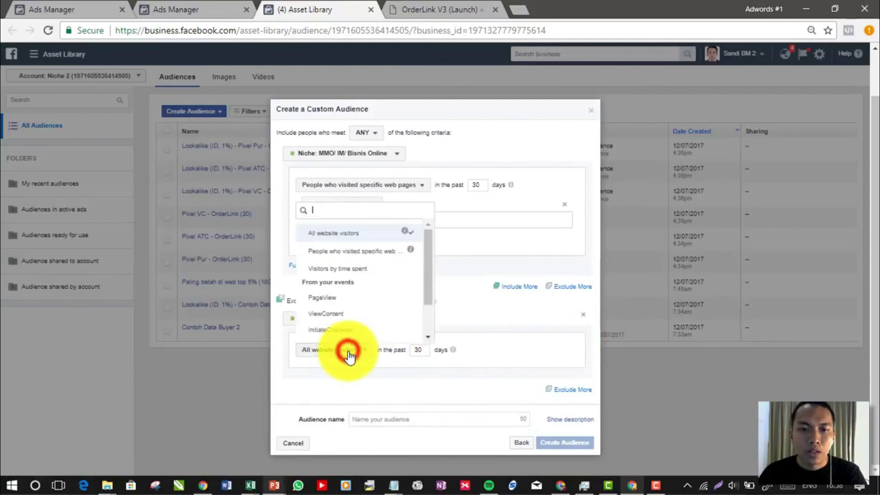
left_click(359, 253)
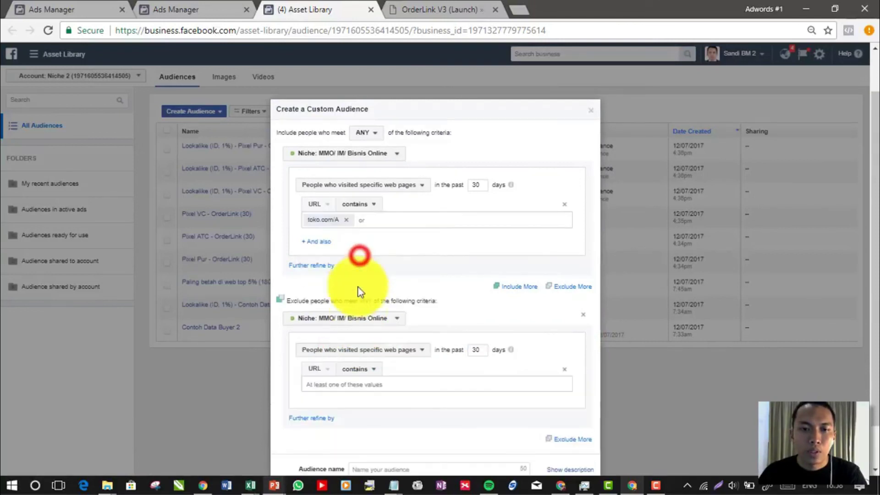
left_click(357, 335)
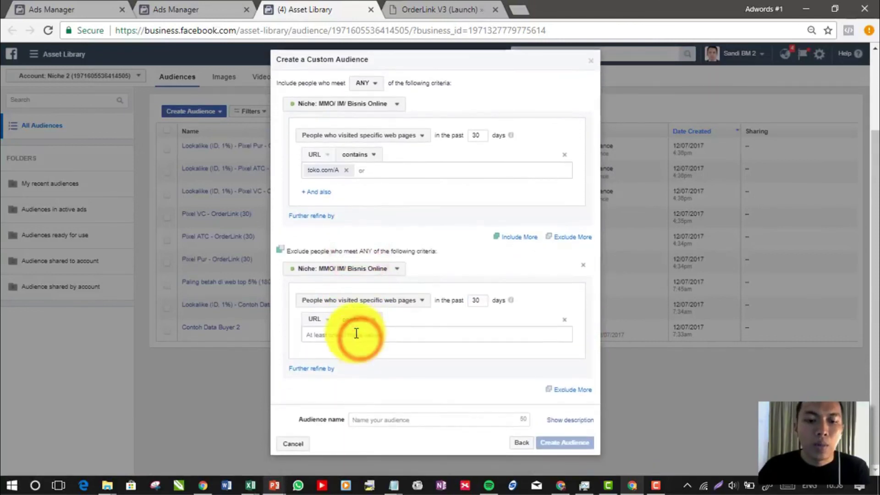
type("toko.com")
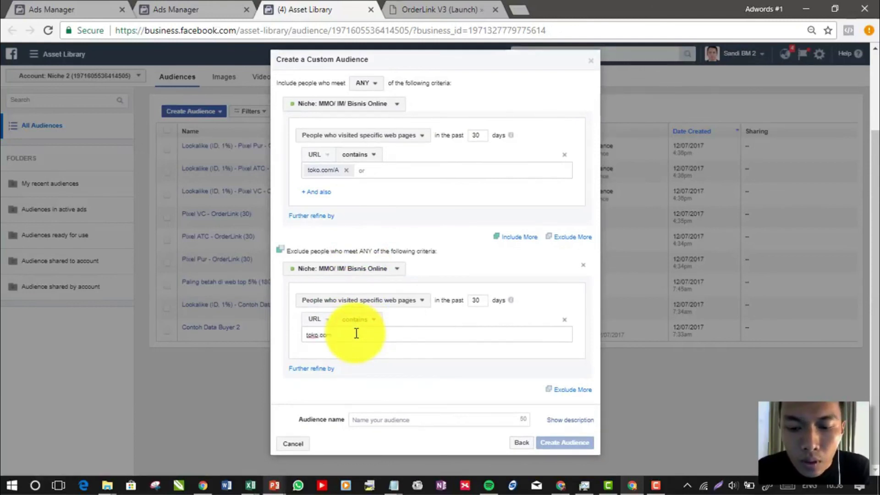
type("/order/A")
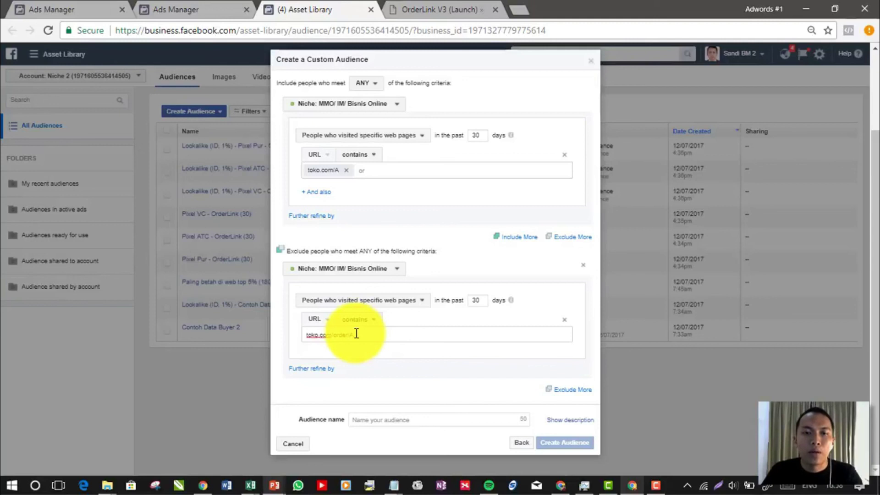
key("Return")
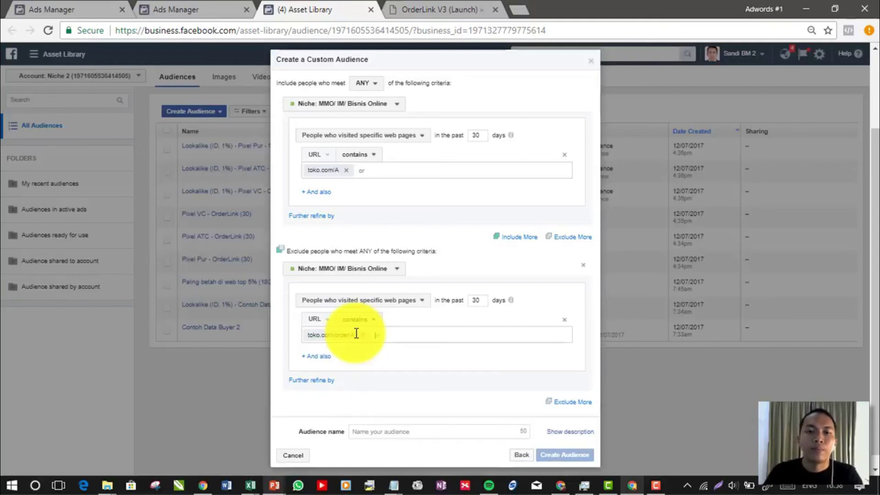
left_click(368, 354)
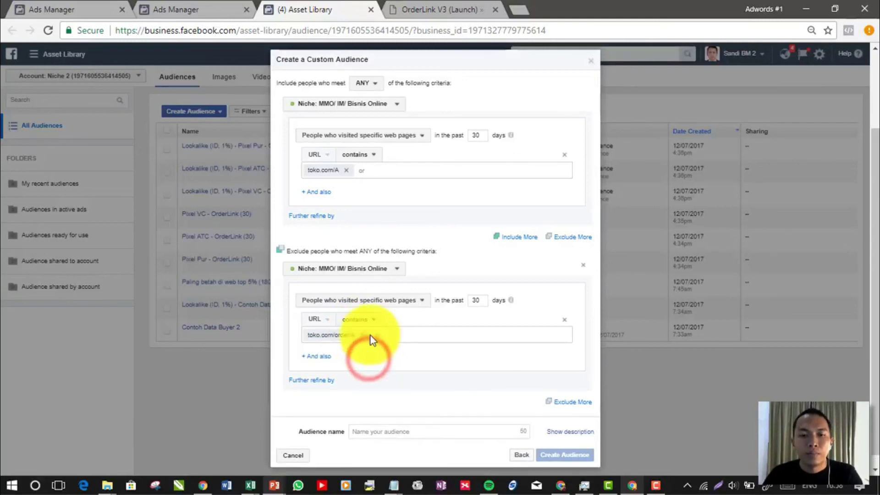
scroll(370, 349, "down", 1)
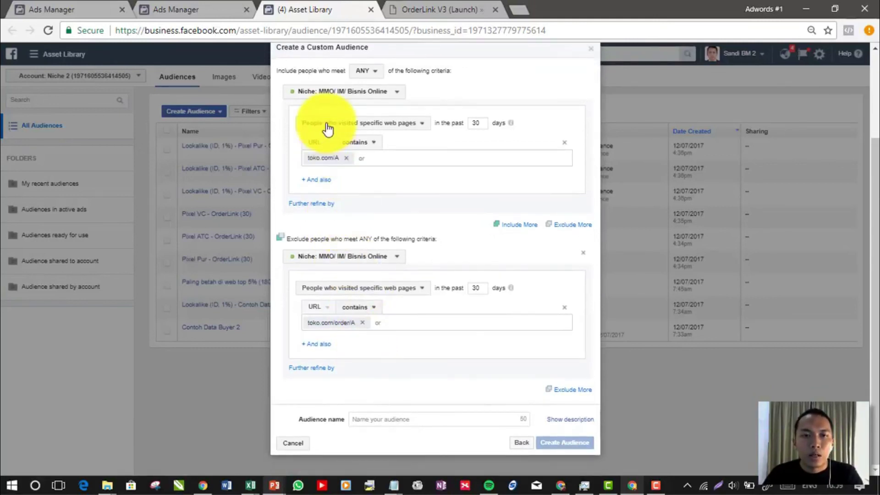